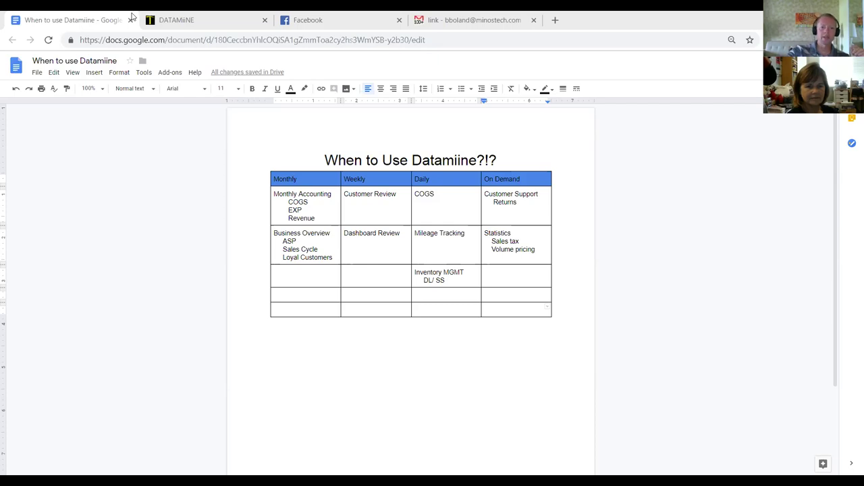
Step: In Datamiine, open the Accounting ledger transactions report for 2019 from the Dashboard menu
{"action": "left_click", "coordinate": [179, 25]}
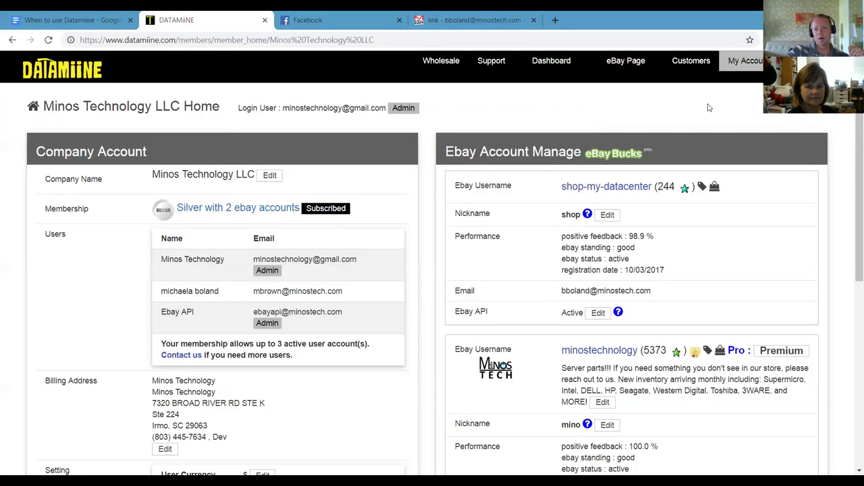
{"action": "mouse_move", "coordinate": [631, 62]}
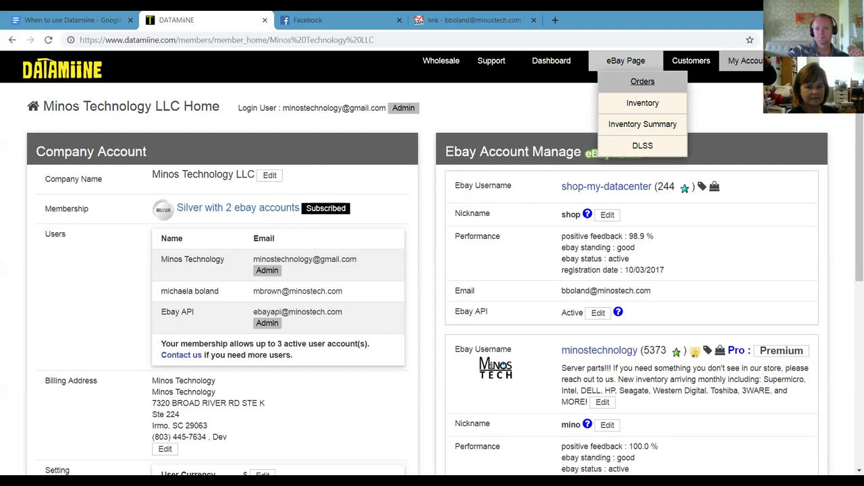
{"action": "mouse_move", "coordinate": [551, 62]}
{"action": "left_click", "coordinate": [558, 110]}
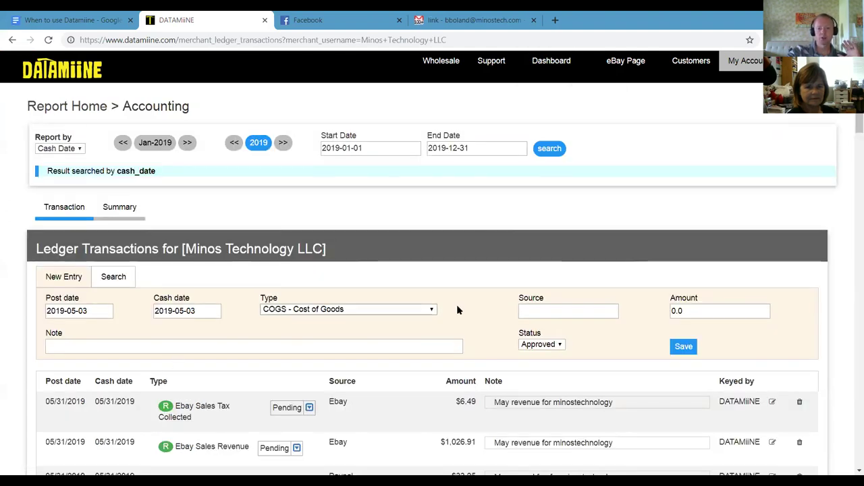
Step: Save a new ledger entry with source MISC, note 'April COGS Reconcile' and amount 500
{"action": "left_click", "coordinate": [522, 306]}
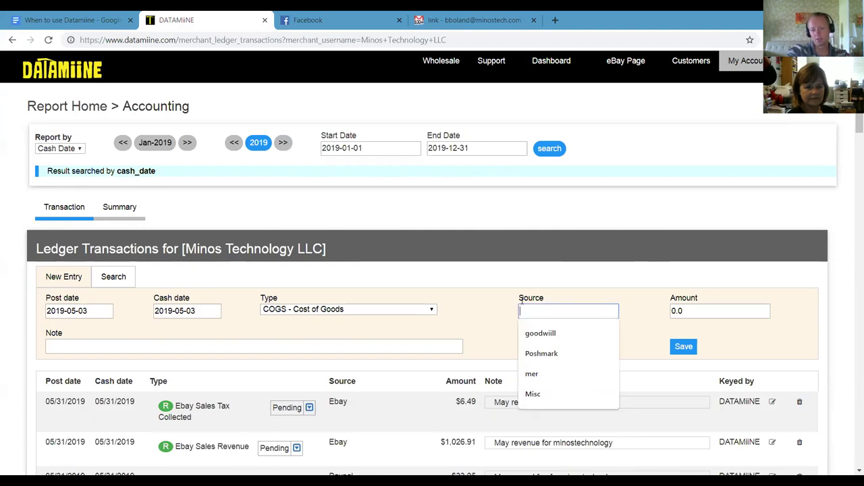
{"action": "type", "text": "MISC"}
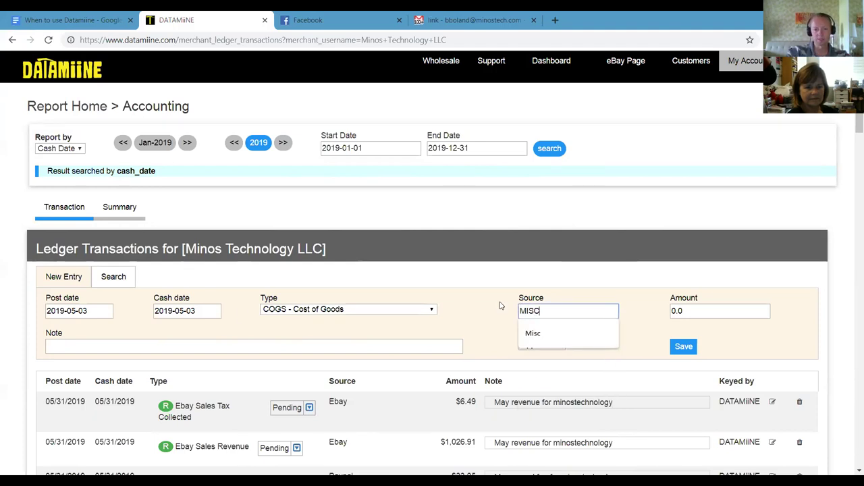
{"action": "left_click", "coordinate": [71, 344]}
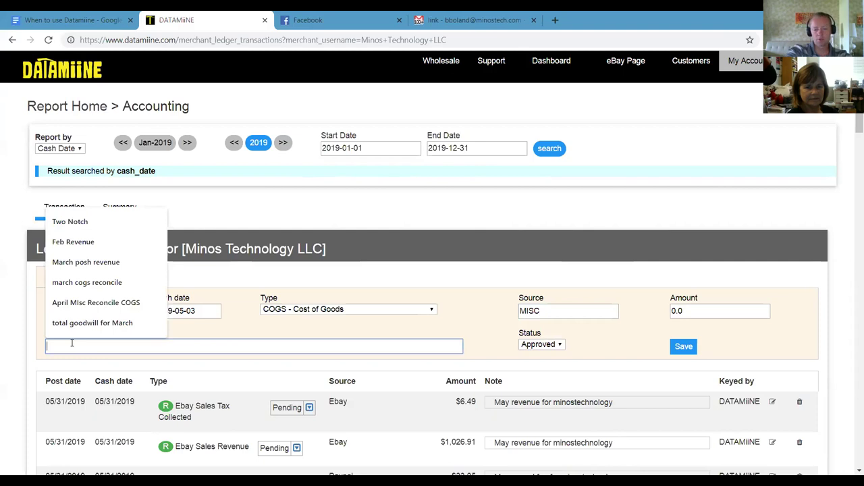
{"action": "type", "text": "April COGS"}
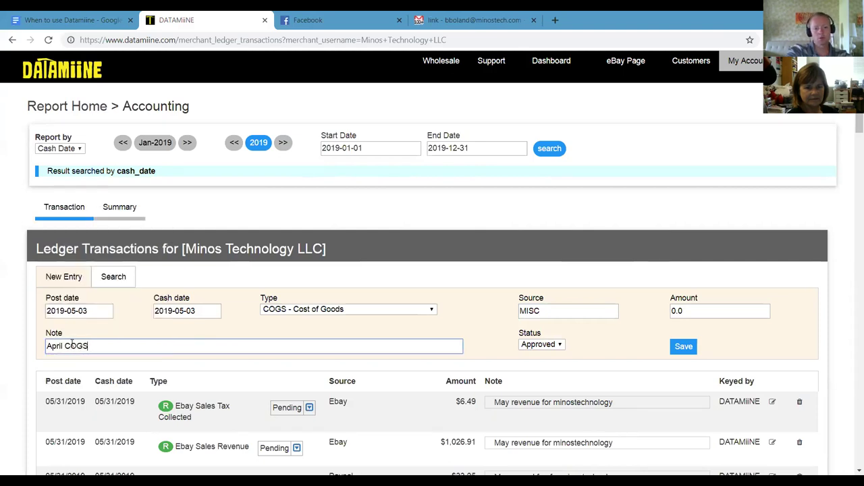
{"action": "type", "text": " Reconcile"}
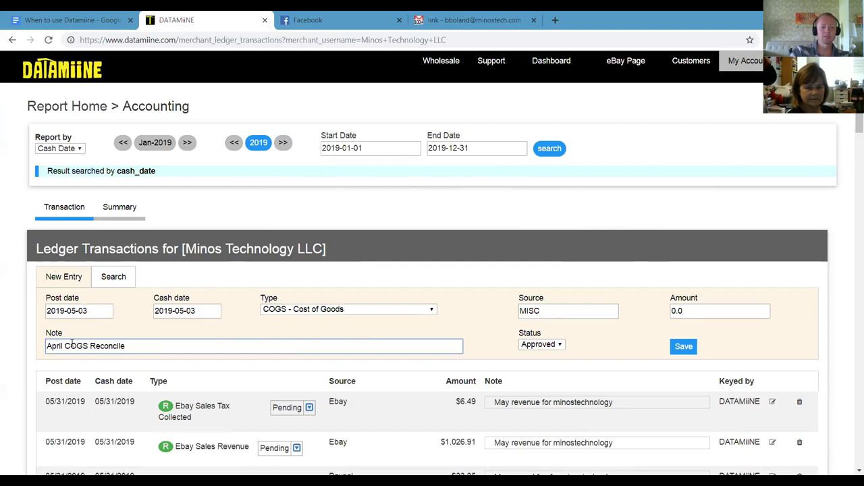
{"action": "key", "text": "shift+Tab"}
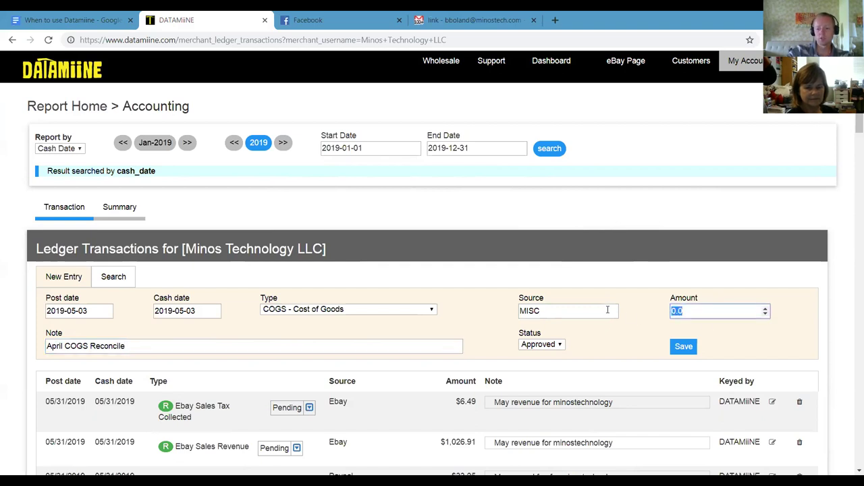
{"action": "type", "text": "500"}
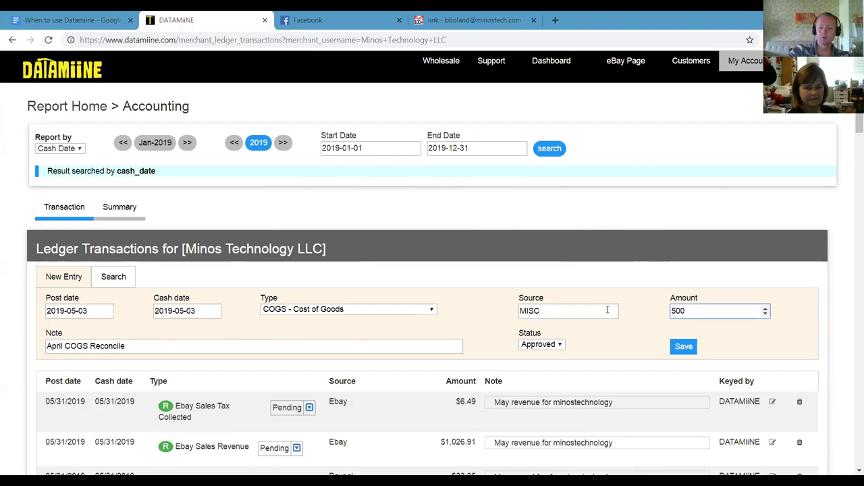
{"action": "left_click", "coordinate": [679, 350]}
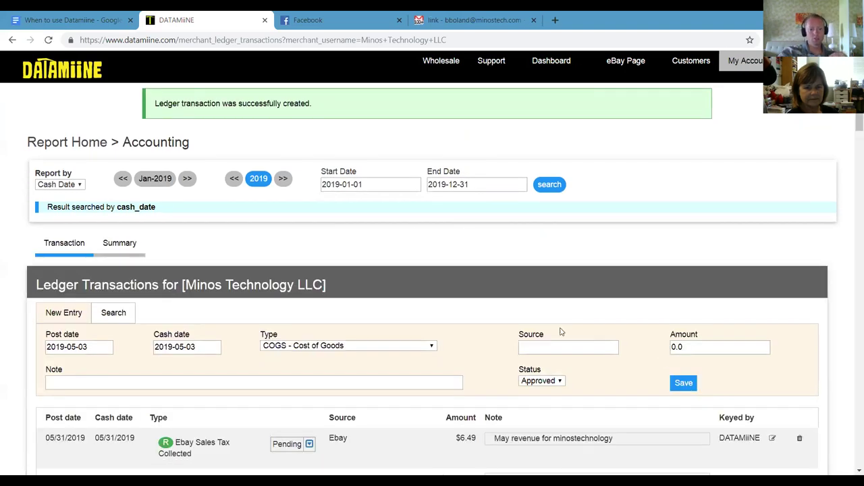
Step: Show the 2019 accounting Summary and scroll through its monthly revenue and expense totals
{"action": "left_click", "coordinate": [125, 243]}
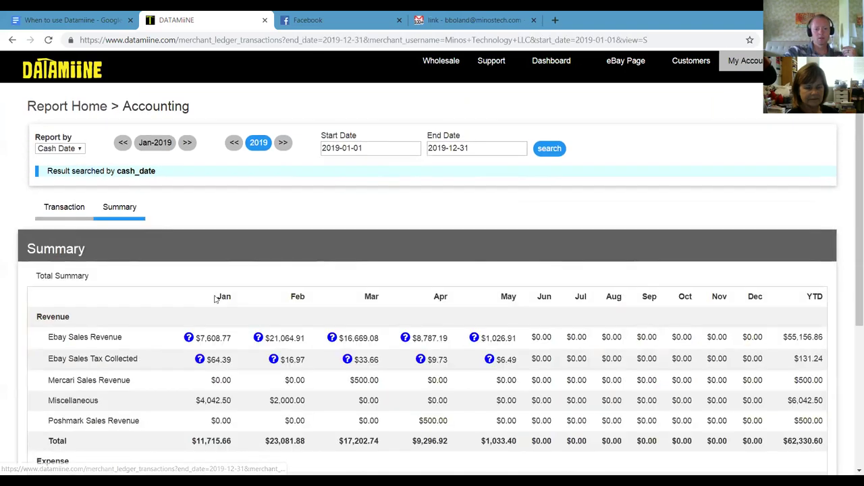
{"action": "scroll", "coordinate": [215, 299], "scroll_direction": "down", "scroll_amount": 3}
{"action": "scroll", "coordinate": [218, 301], "scroll_direction": "up", "scroll_amount": 2}
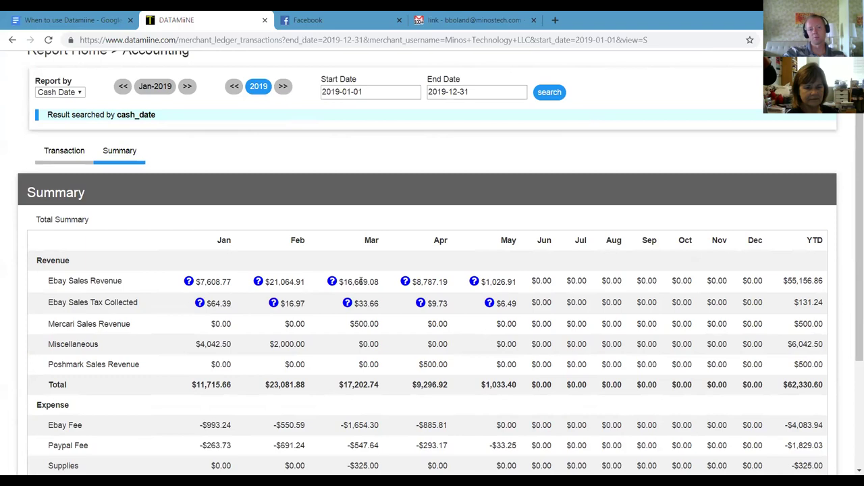
{"action": "scroll", "coordinate": [360, 281], "scroll_direction": "up", "scroll_amount": 1}
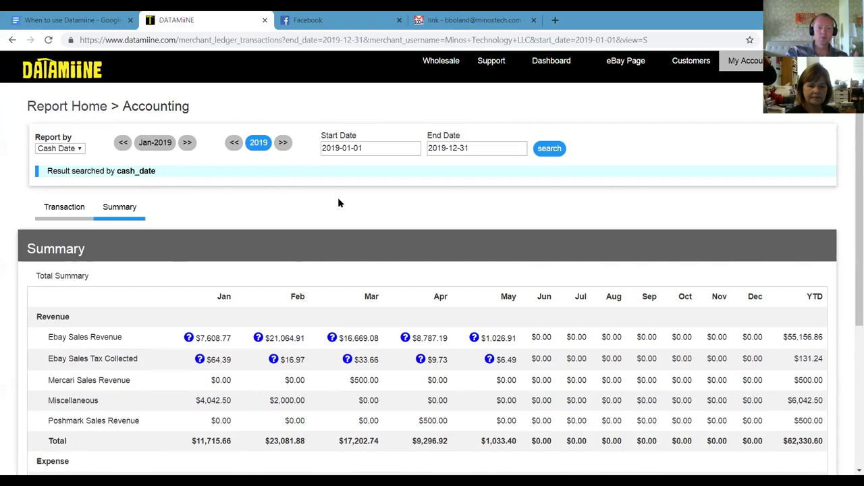
Step: Return to the ledger entries and set the new entry's type to Expense - Utilities
{"action": "left_click", "coordinate": [60, 213]}
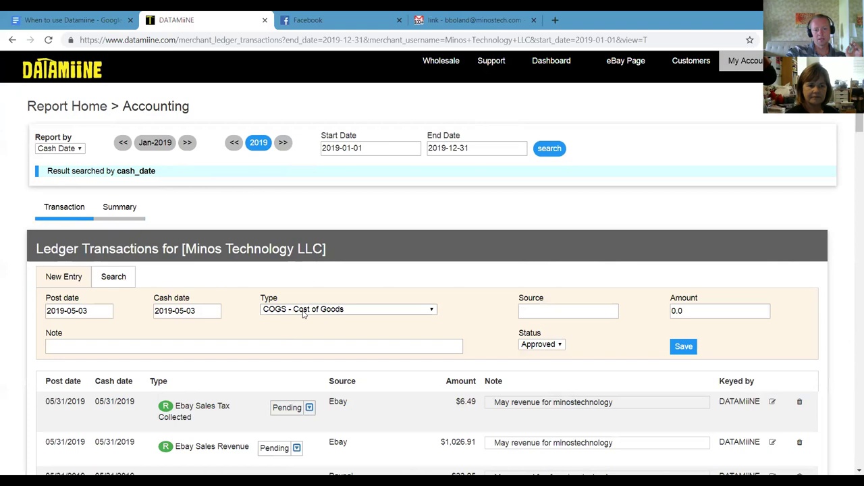
{"action": "left_click", "coordinate": [303, 314]}
{"action": "scroll", "coordinate": [305, 297], "scroll_direction": "down", "scroll_amount": 1}
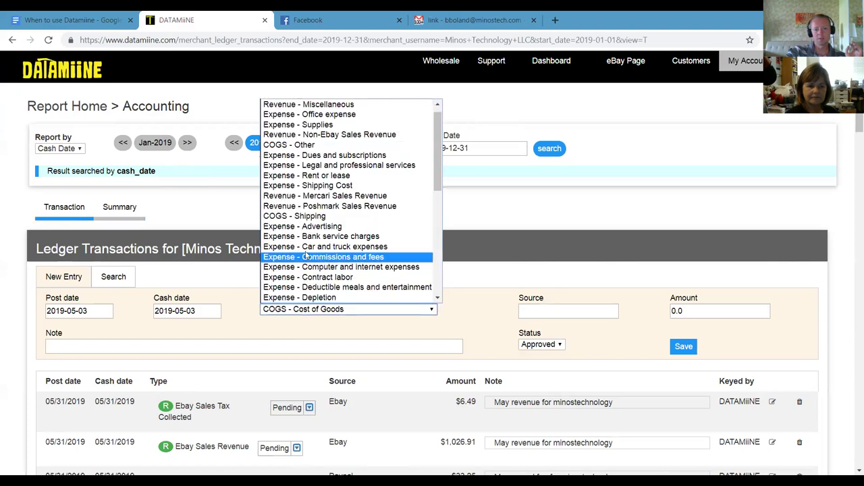
{"action": "scroll", "coordinate": [305, 255], "scroll_direction": "down", "scroll_amount": 3}
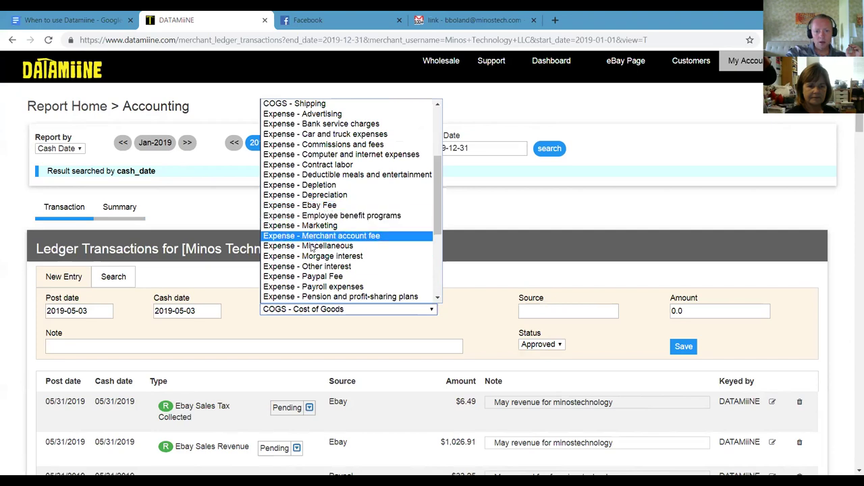
{"action": "scroll", "coordinate": [311, 255], "scroll_direction": "down", "scroll_amount": 3}
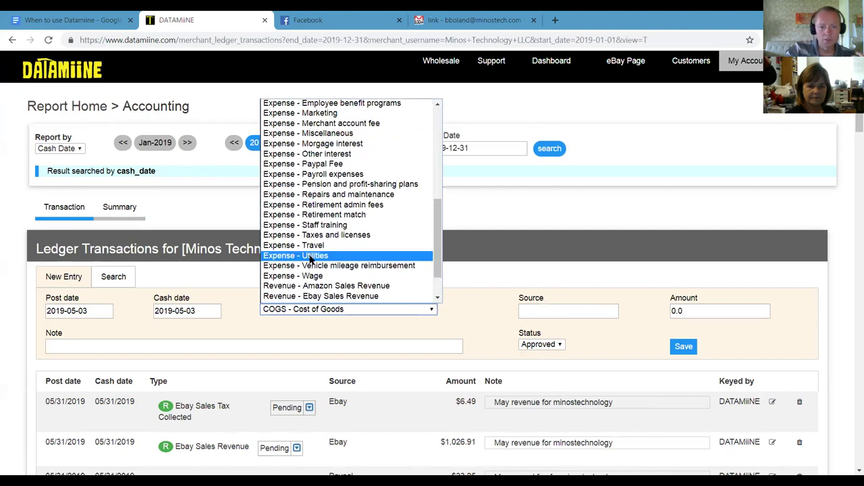
{"action": "left_click", "coordinate": [310, 260]}
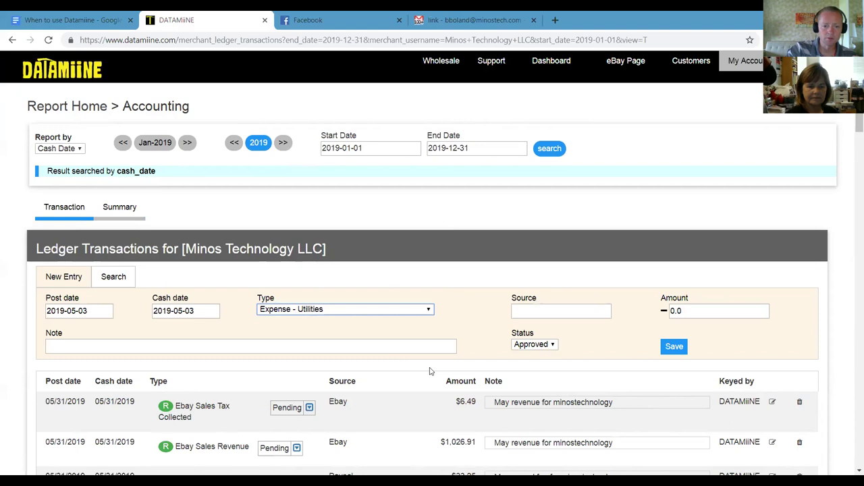
Step: Enter source SCEG and amount 115, then bring up the previously used notes
{"action": "left_click", "coordinate": [530, 312]}
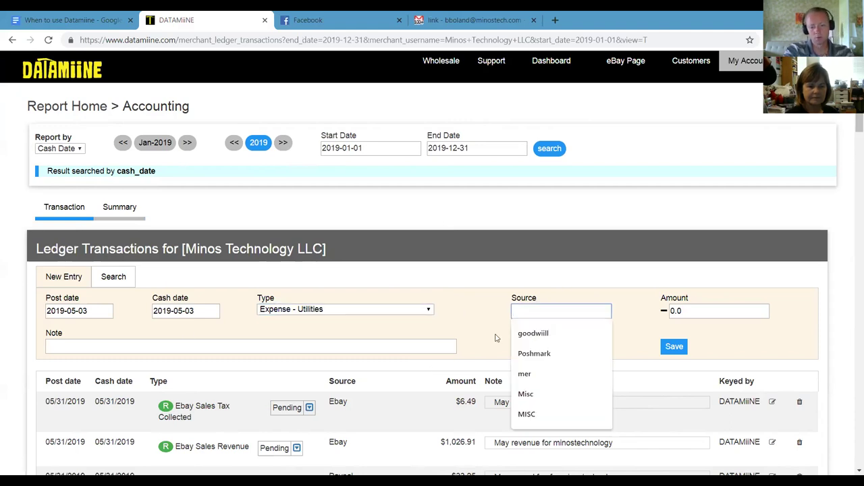
{"action": "type", "text": "SCEG"}
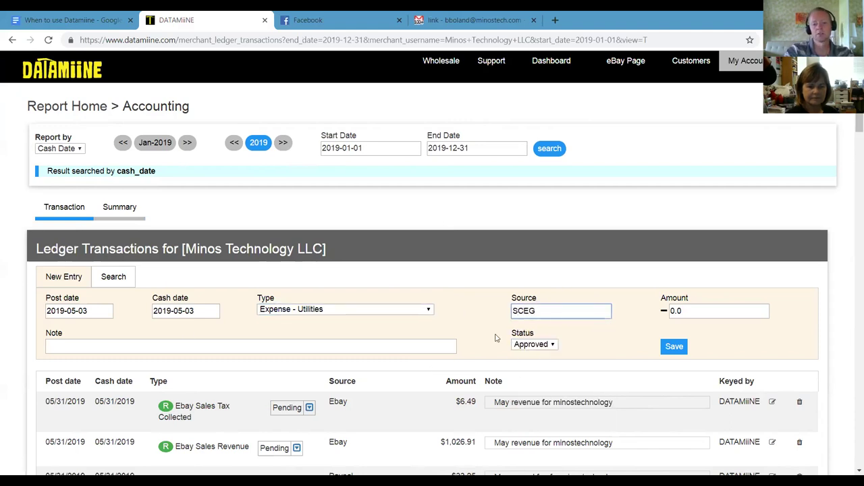
{"action": "key", "text": "Tab"}
{"action": "type", "text": "115"}
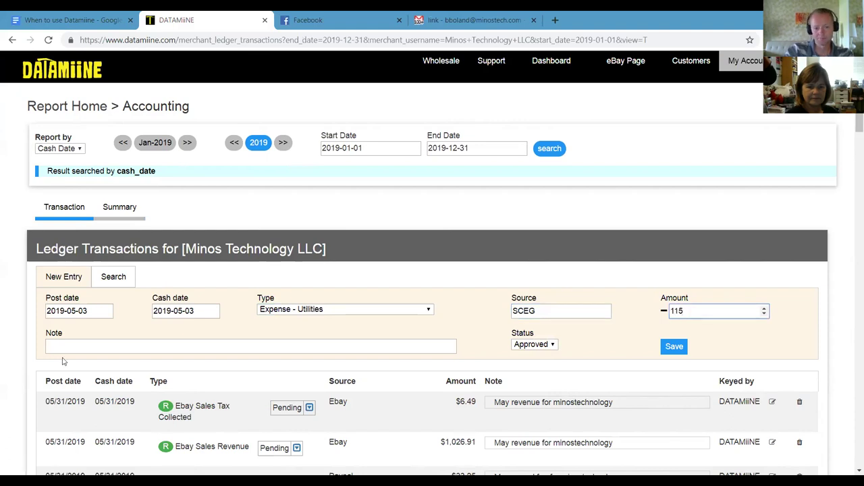
{"action": "left_click", "coordinate": [125, 347]}
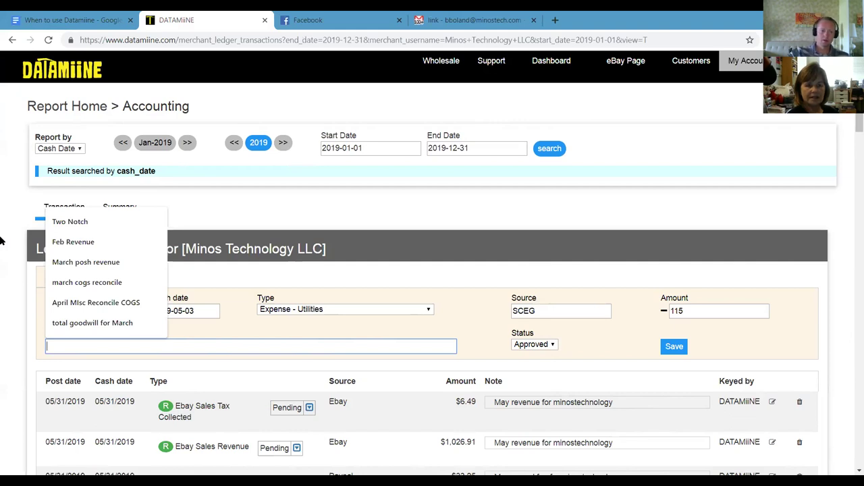
{"action": "left_click", "coordinate": [442, 218]}
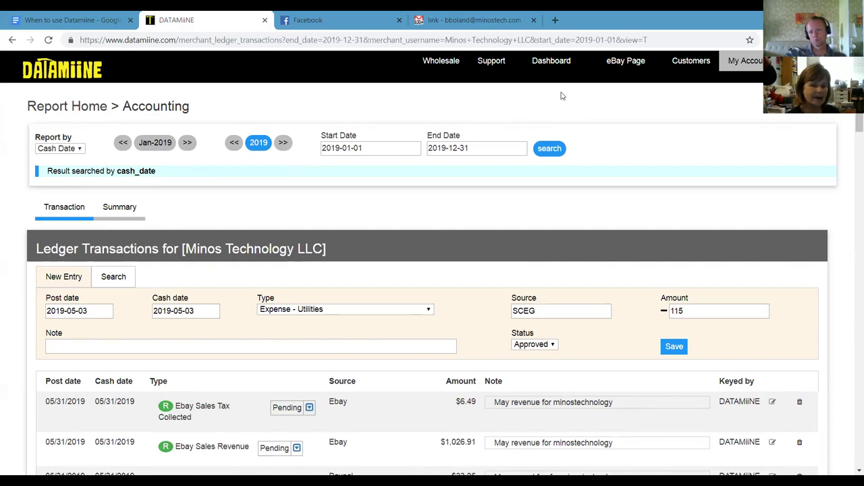
Step: Go to the eBay Page Inventory listings from the Dashboard menu
{"action": "left_click", "coordinate": [562, 62]}
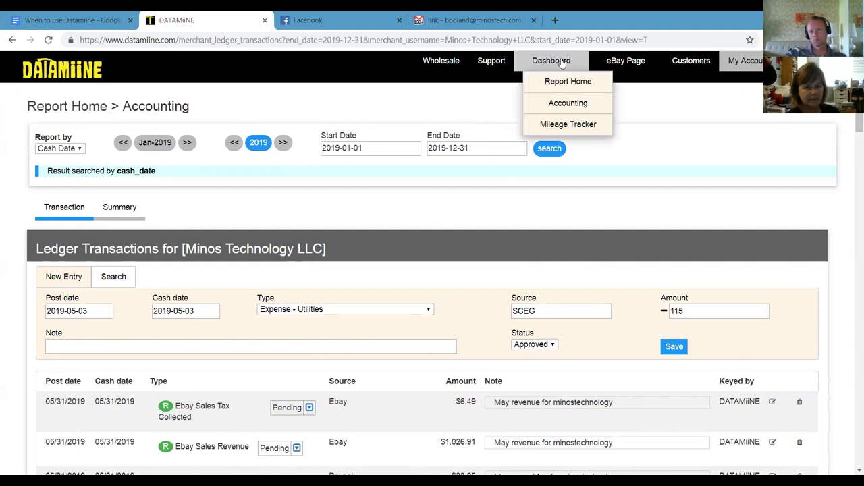
{"action": "left_click", "coordinate": [603, 62]}
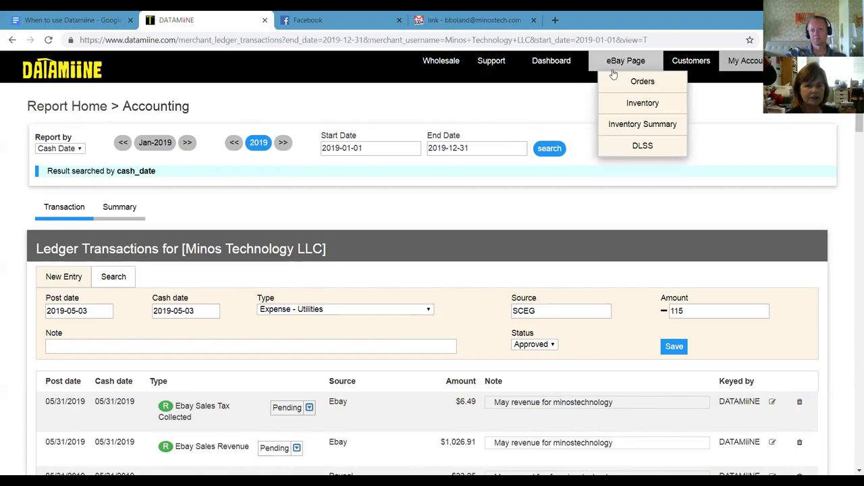
{"action": "left_click", "coordinate": [626, 102]}
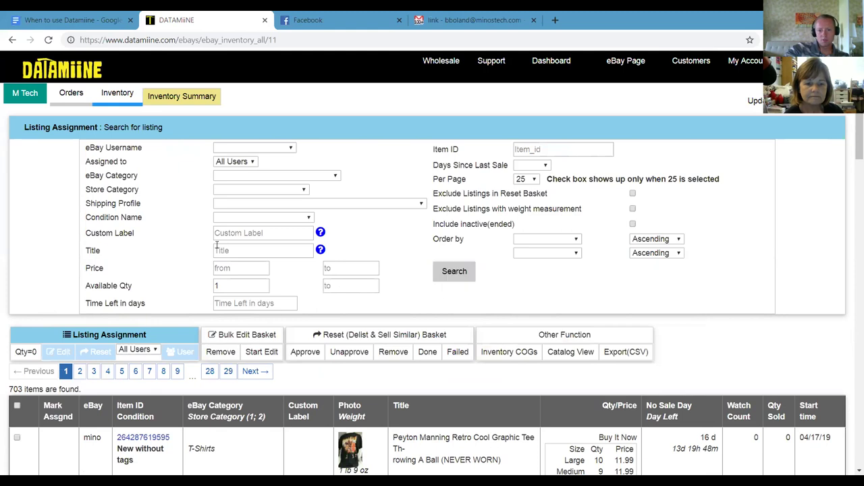
Step: Sort the 703 listings by Start date, Descending, and rerun the search
{"action": "left_click", "coordinate": [550, 240]}
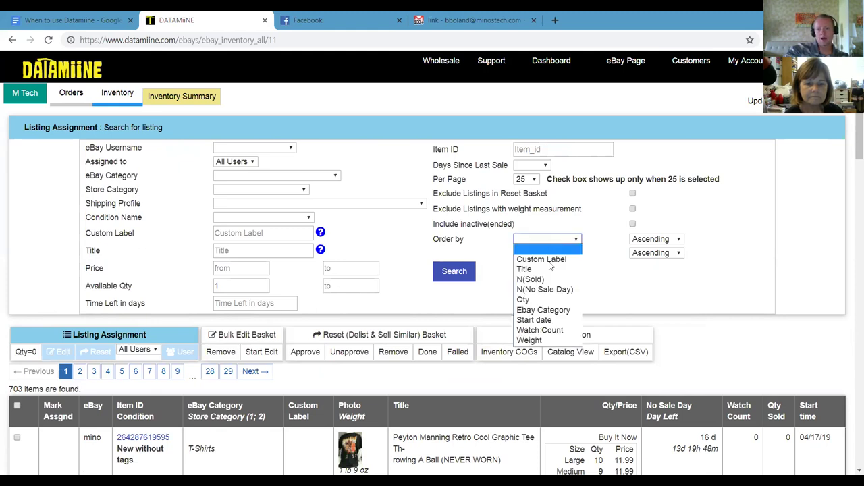
{"action": "left_click", "coordinate": [533, 320]}
{"action": "left_click", "coordinate": [652, 239]}
{"action": "left_click", "coordinate": [646, 261]}
{"action": "left_click", "coordinate": [453, 271]}
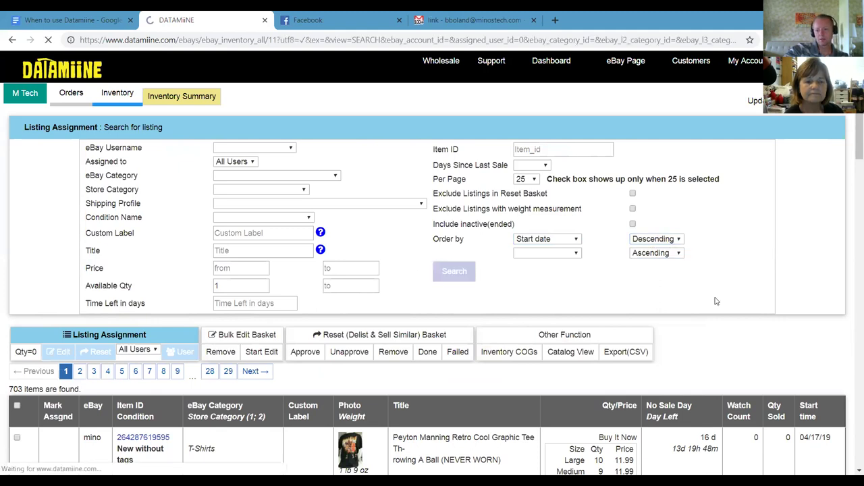
{"action": "scroll", "coordinate": [780, 368], "scroll_direction": "down", "scroll_amount": 1}
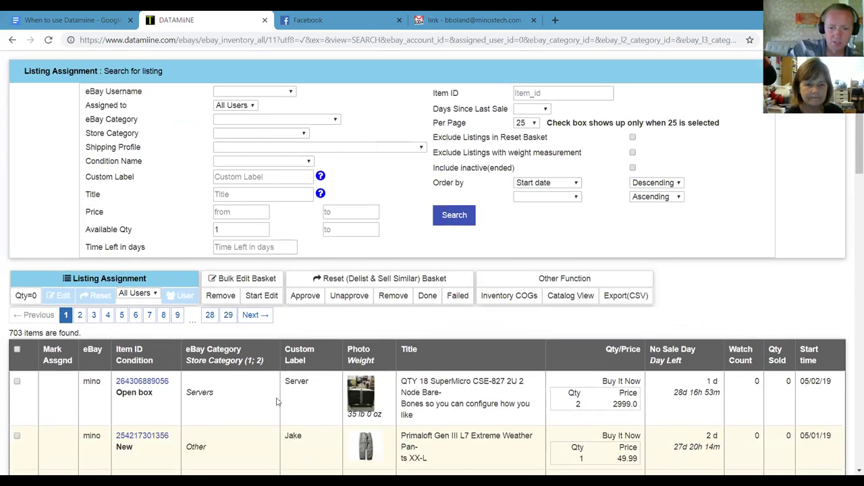
{"action": "scroll", "coordinate": [351, 355], "scroll_direction": "down", "scroll_amount": 3}
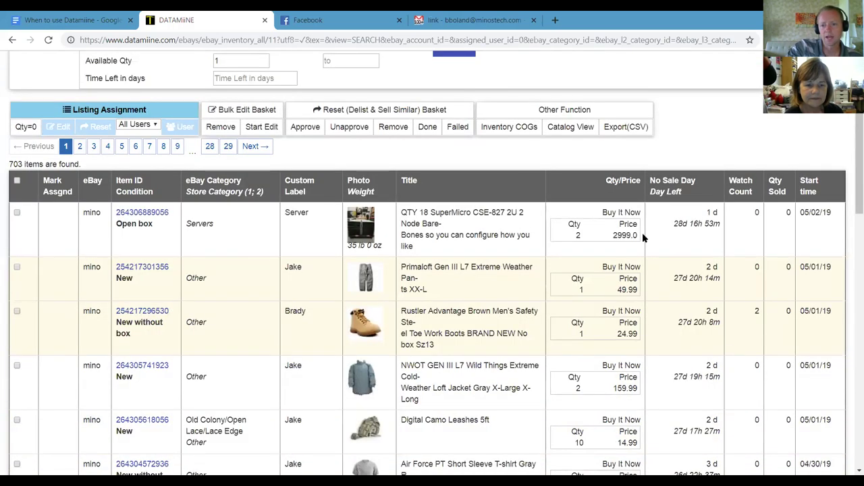
{"action": "scroll", "coordinate": [588, 245], "scroll_direction": "up", "scroll_amount": 1}
{"action": "scroll", "coordinate": [587, 240], "scroll_direction": "up", "scroll_amount": 2}
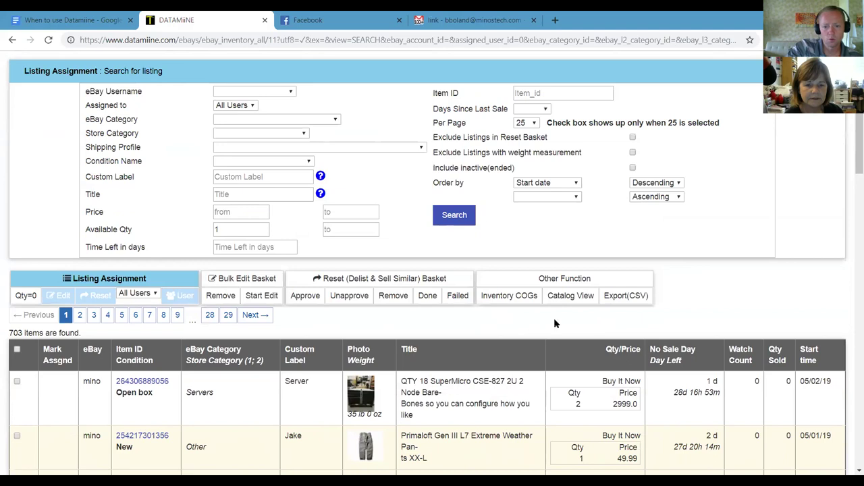
Step: Open the Inventory COGs view and switch it into COGs Edit mode
{"action": "left_click", "coordinate": [506, 298]}
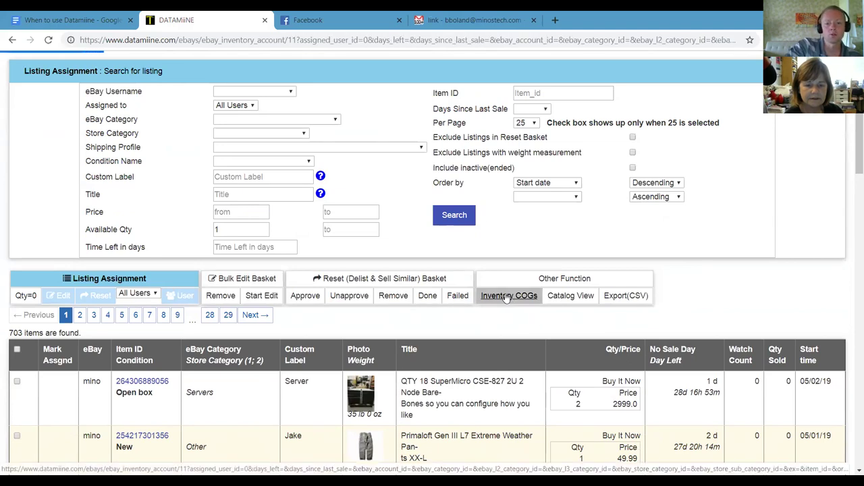
{"action": "scroll", "coordinate": [225, 296], "scroll_direction": "down", "scroll_amount": 2}
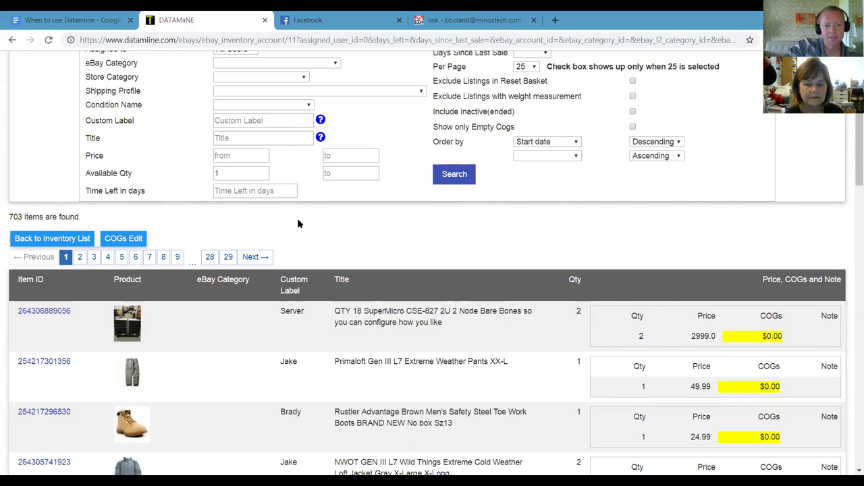
{"action": "left_click", "coordinate": [110, 242]}
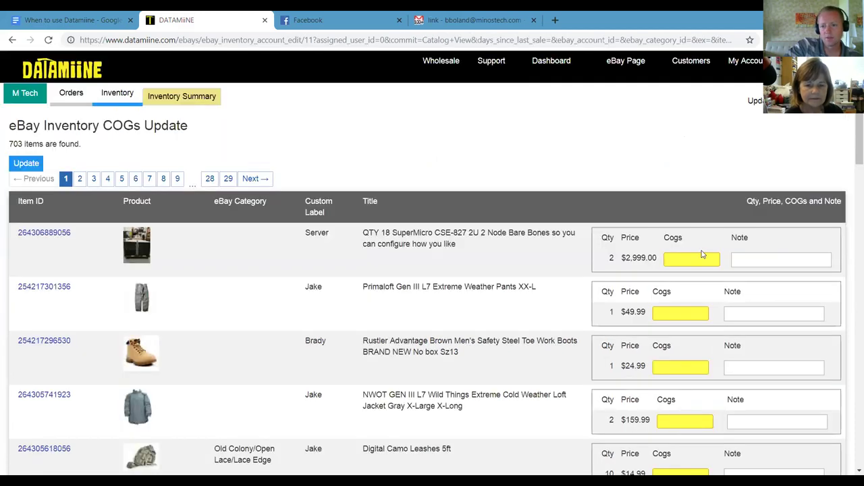
Step: Set COGs of 500, 10 and 2 for the server, pants and boots, and update
{"action": "left_click", "coordinate": [688, 260]}
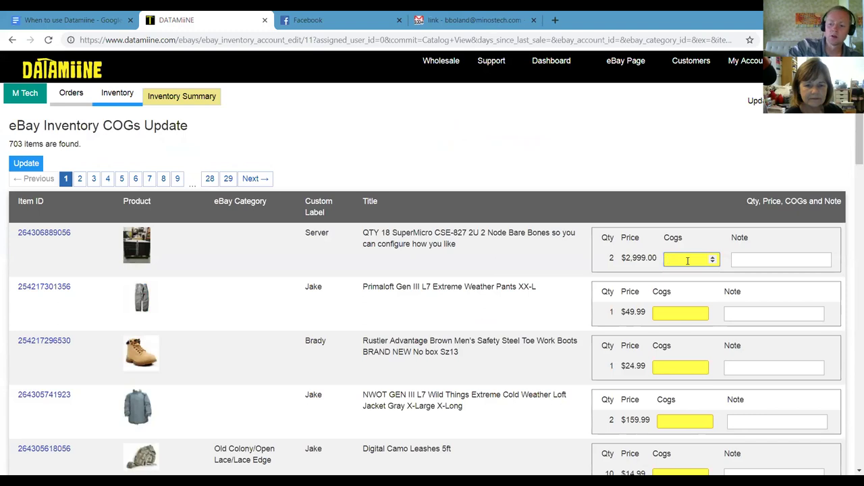
{"action": "type", "text": "500"}
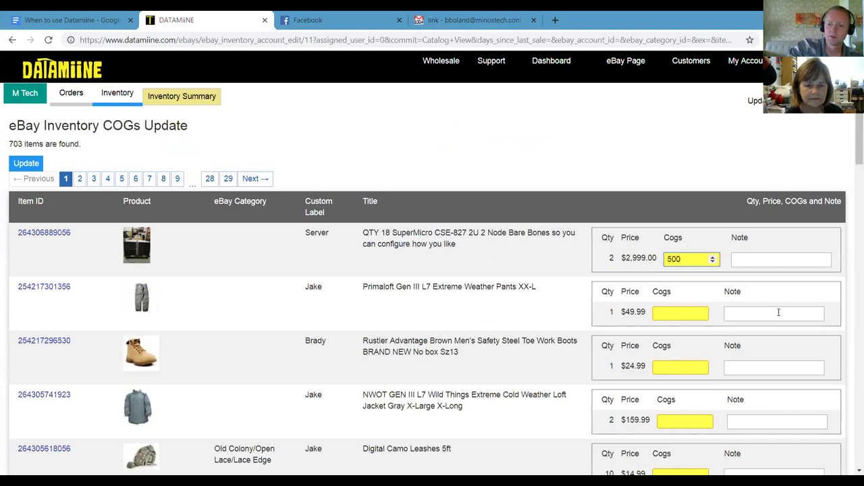
{"action": "left_click", "coordinate": [683, 311]}
{"action": "type", "text": "10"}
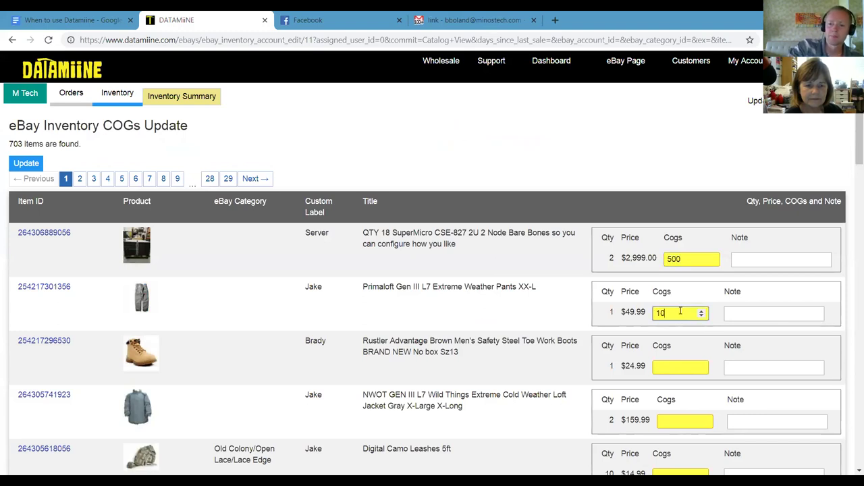
{"action": "left_click", "coordinate": [658, 371]}
{"action": "type", "text": "2"}
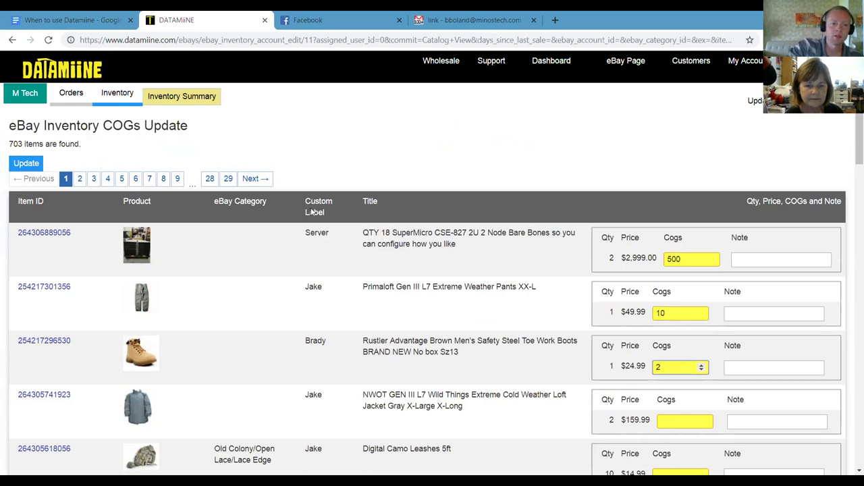
{"action": "left_click", "coordinate": [28, 165]}
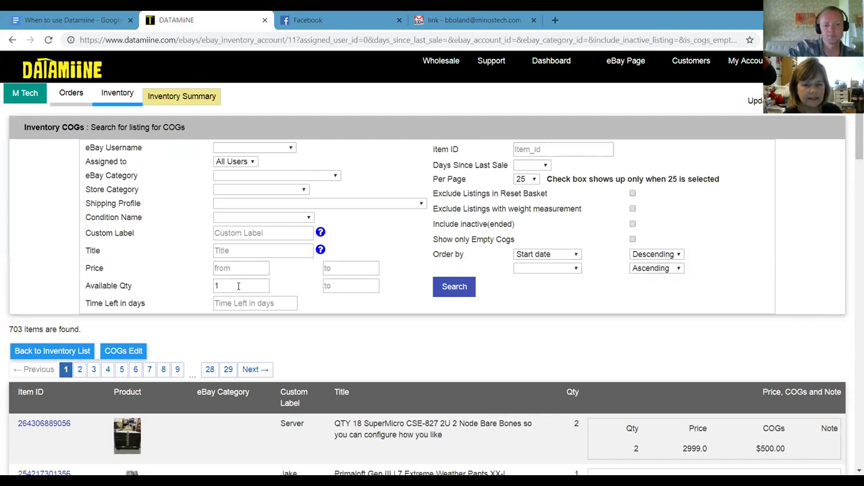
{"action": "scroll", "coordinate": [324, 289], "scroll_direction": "down", "scroll_amount": 3}
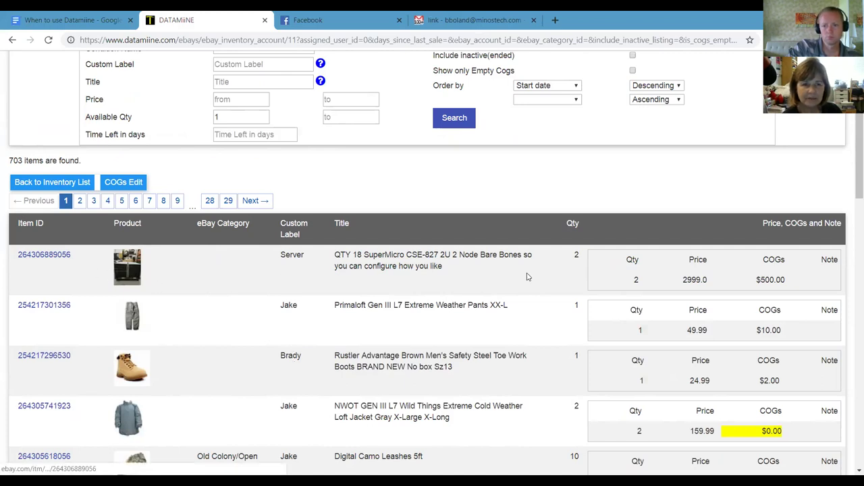
Step: Review the 'When to Use Datamiine?!?' table in Google Docs, then return to Datamiine
{"action": "left_click", "coordinate": [41, 17]}
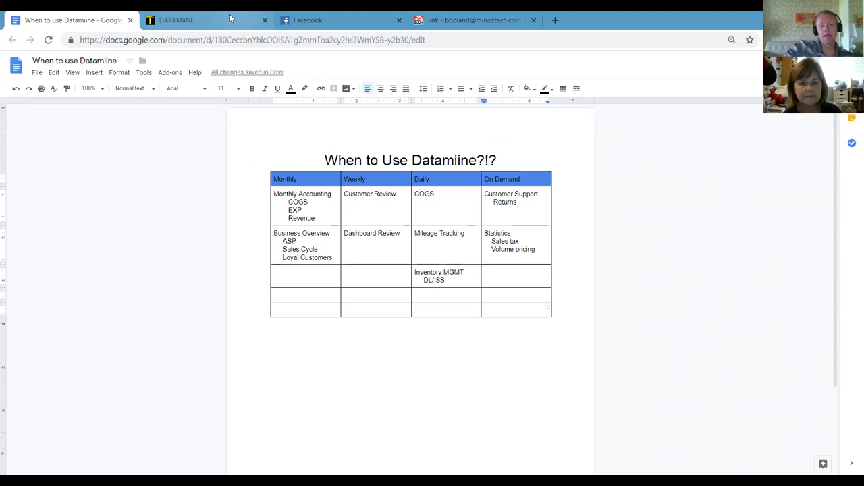
{"action": "left_click", "coordinate": [182, 22]}
Step: Open the last-30-days Sales Performance report from Report Home in a new tab
{"action": "scroll", "coordinate": [540, 101], "scroll_direction": "up", "scroll_amount": 3}
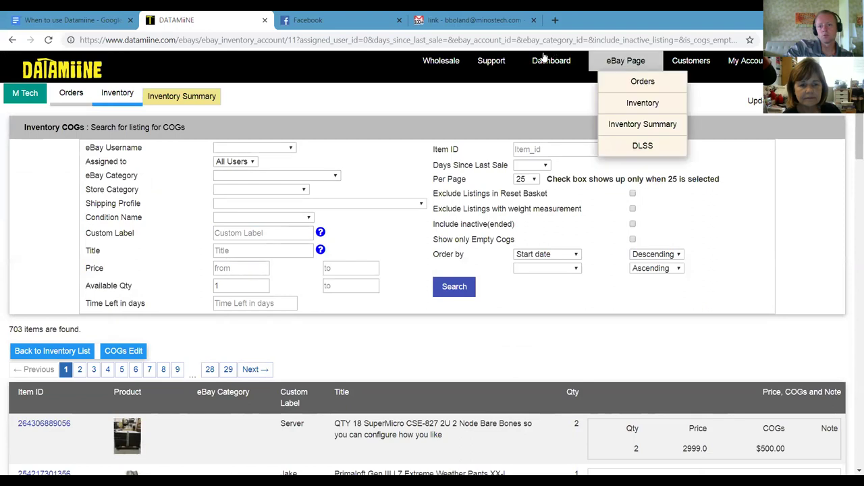
{"action": "mouse_move", "coordinate": [544, 58]}
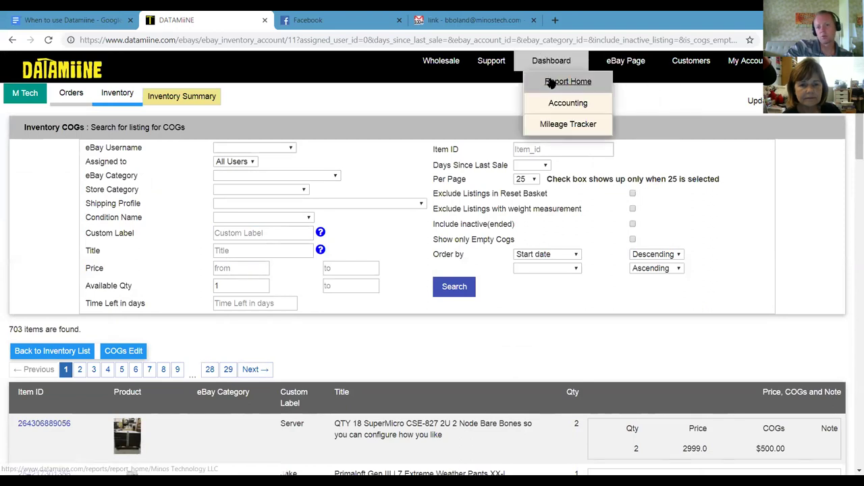
{"action": "left_click", "coordinate": [552, 82]}
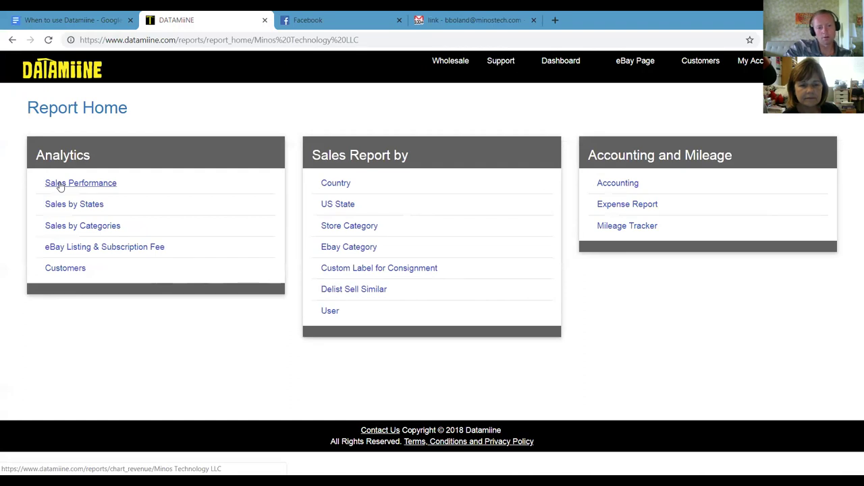
{"action": "middle_click", "coordinate": [59, 187]}
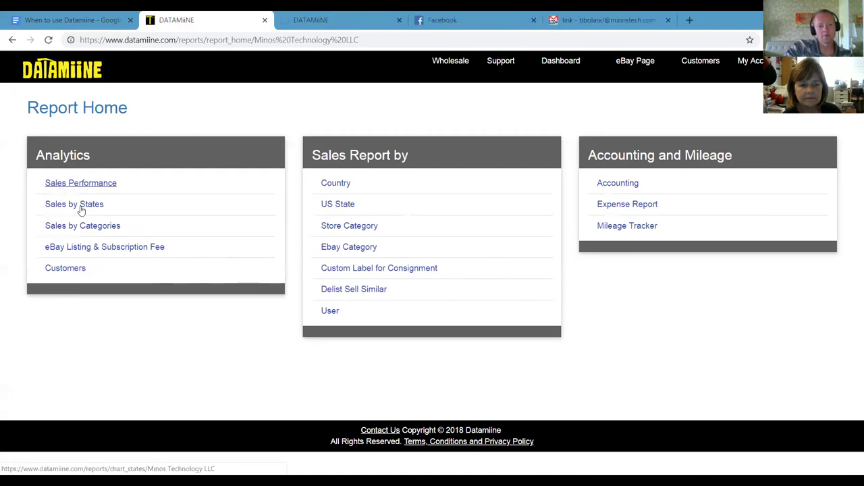
{"action": "left_click", "coordinate": [357, 21]}
{"action": "left_click", "coordinate": [48, 40]}
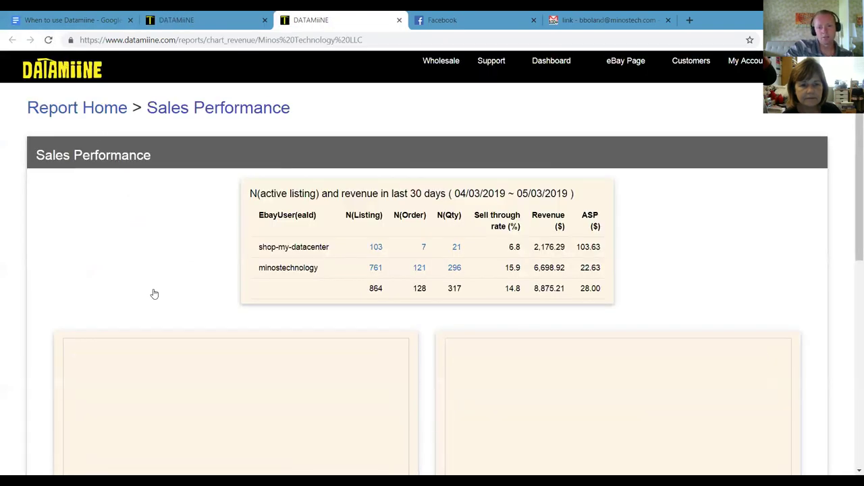
{"action": "scroll", "coordinate": [209, 234], "scroll_direction": "down", "scroll_amount": 1}
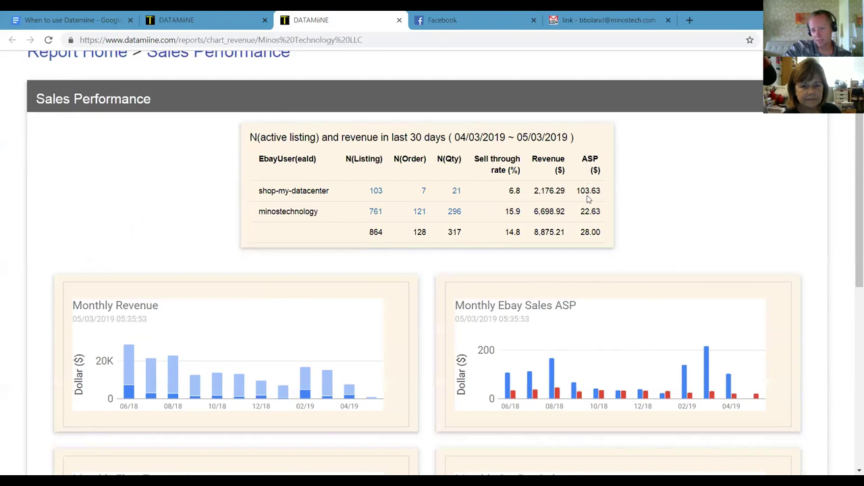
{"action": "scroll", "coordinate": [357, 200], "scroll_direction": "down", "scroll_amount": 1}
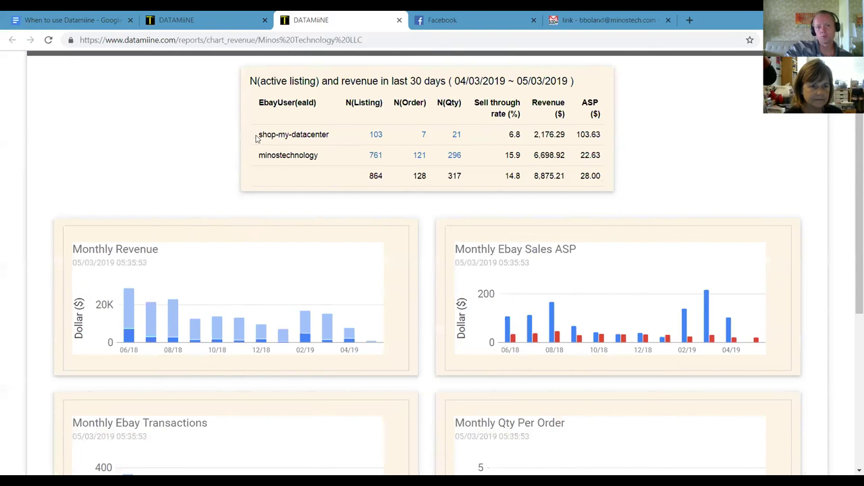
{"action": "left_click_drag", "start_coordinate": [263, 134], "coordinate": [323, 134]}
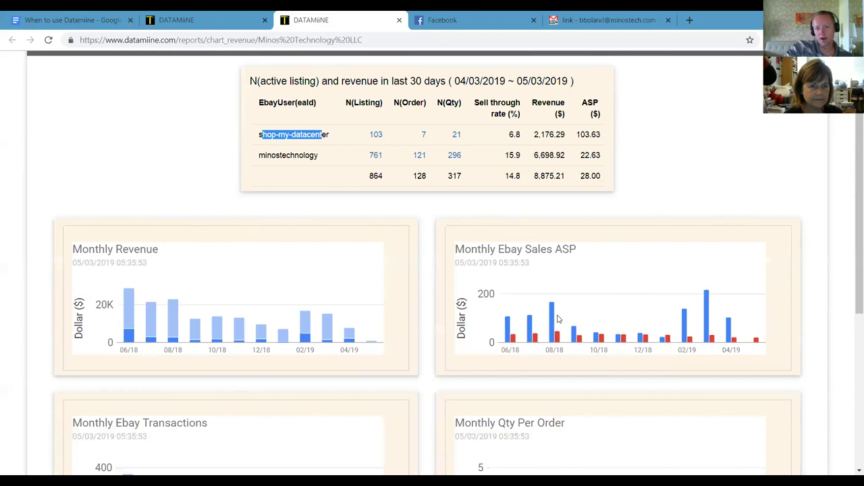
{"action": "mouse_move", "coordinate": [553, 312]}
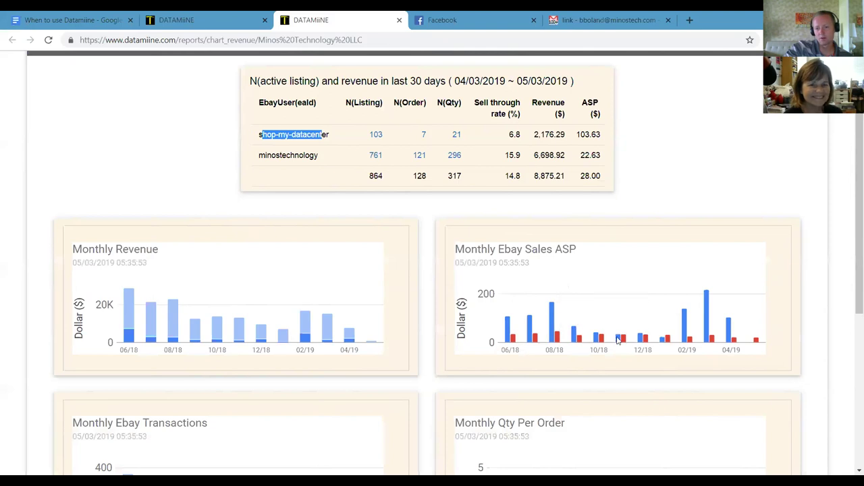
{"action": "mouse_move", "coordinate": [652, 344]}
{"action": "mouse_move", "coordinate": [685, 337]}
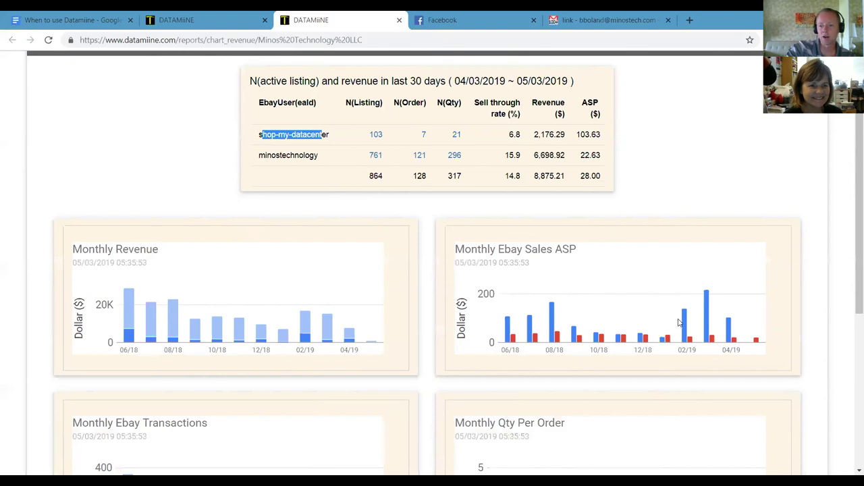
{"action": "mouse_move", "coordinate": [705, 312]}
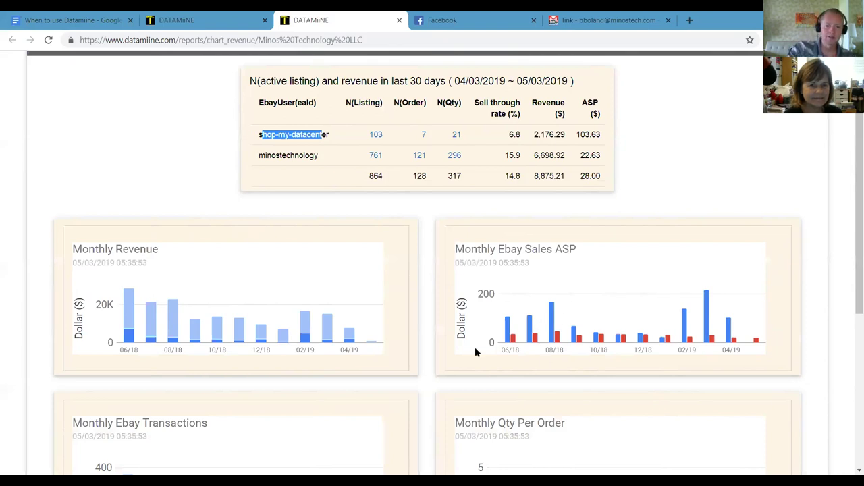
{"action": "scroll", "coordinate": [470, 329], "scroll_direction": "down", "scroll_amount": 1}
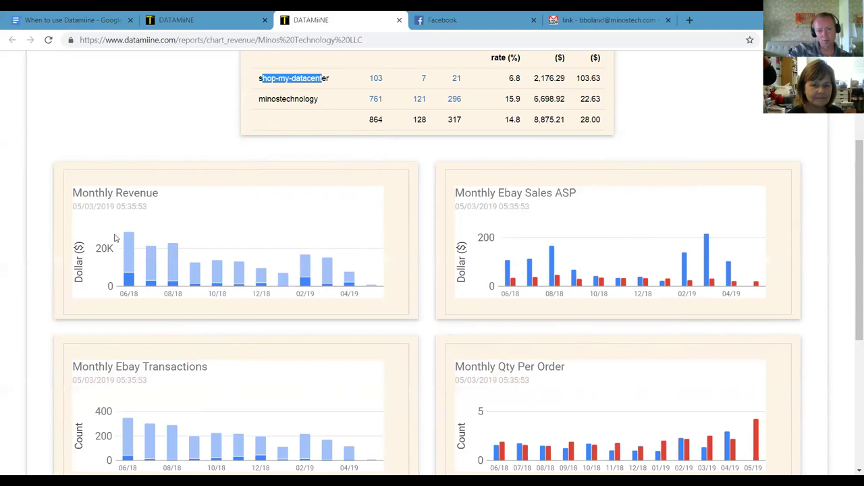
{"action": "mouse_move", "coordinate": [127, 267]}
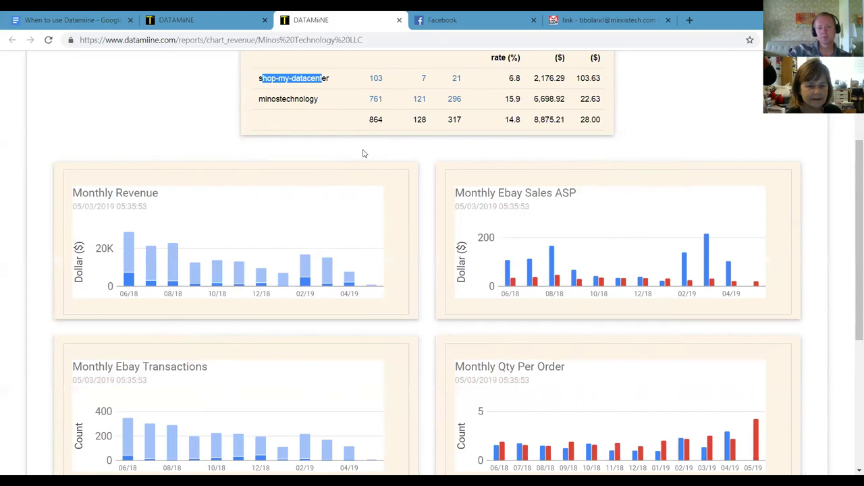
{"action": "scroll", "coordinate": [364, 155], "scroll_direction": "up", "scroll_amount": 1}
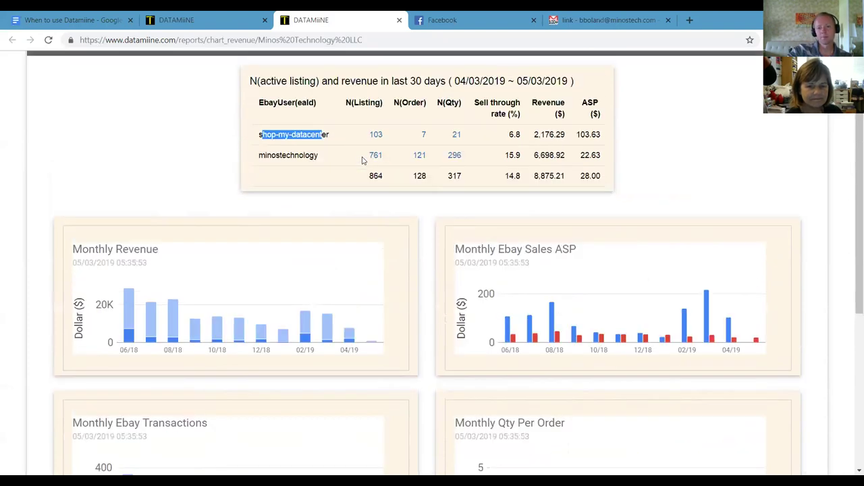
{"action": "left_click", "coordinate": [510, 155]}
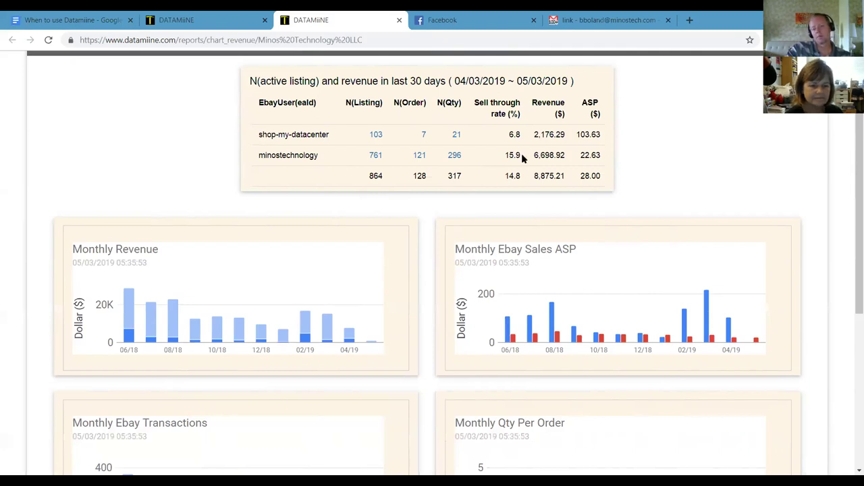
{"action": "double_click", "coordinate": [500, 160]}
{"action": "double_click", "coordinate": [516, 135]}
{"action": "double_click", "coordinate": [503, 178]}
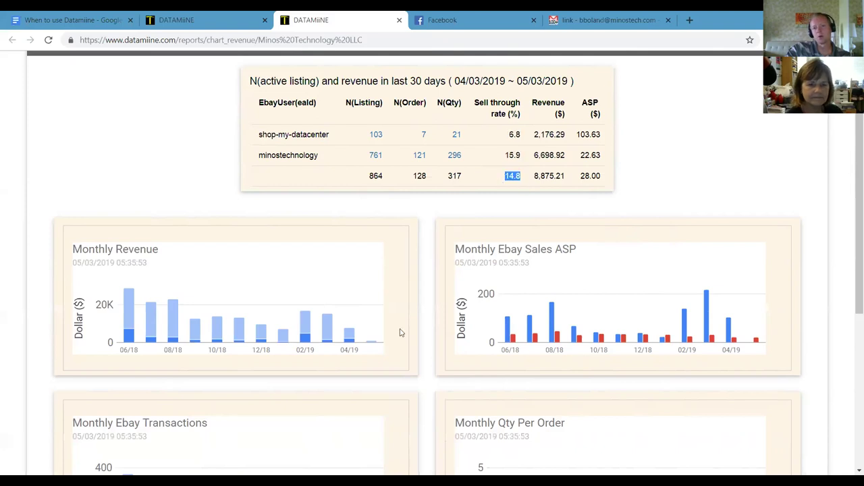
{"action": "scroll", "coordinate": [400, 332], "scroll_direction": "up", "scroll_amount": 2}
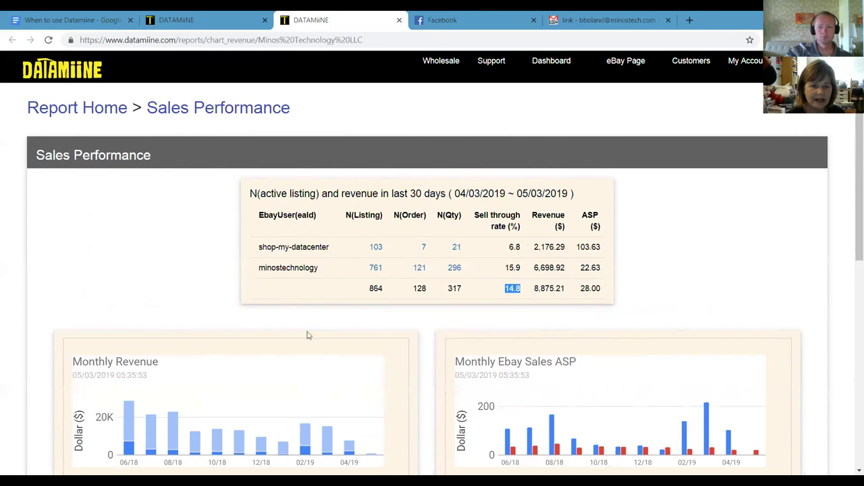
{"action": "left_click", "coordinate": [68, 252]}
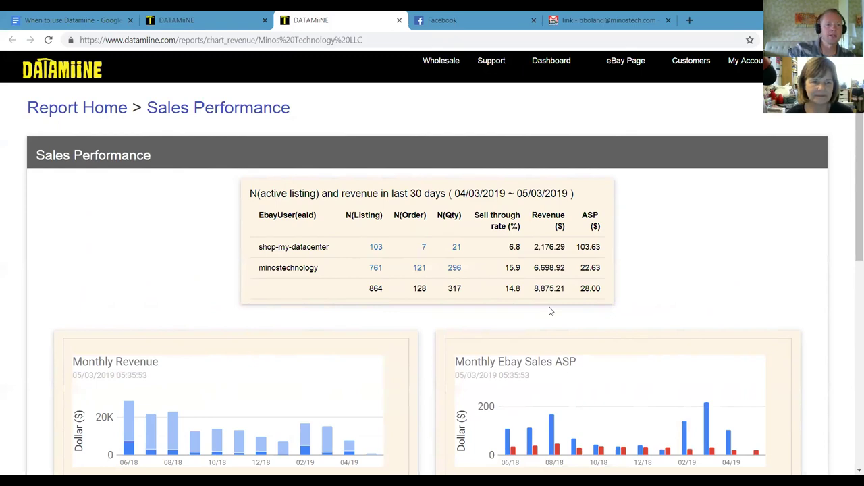
{"action": "left_click", "coordinate": [90, 21]}
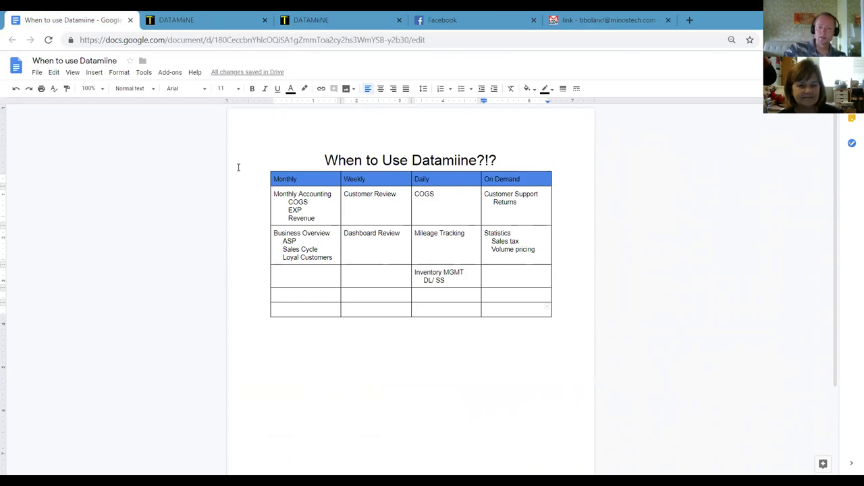
{"action": "left_click", "coordinate": [372, 196]}
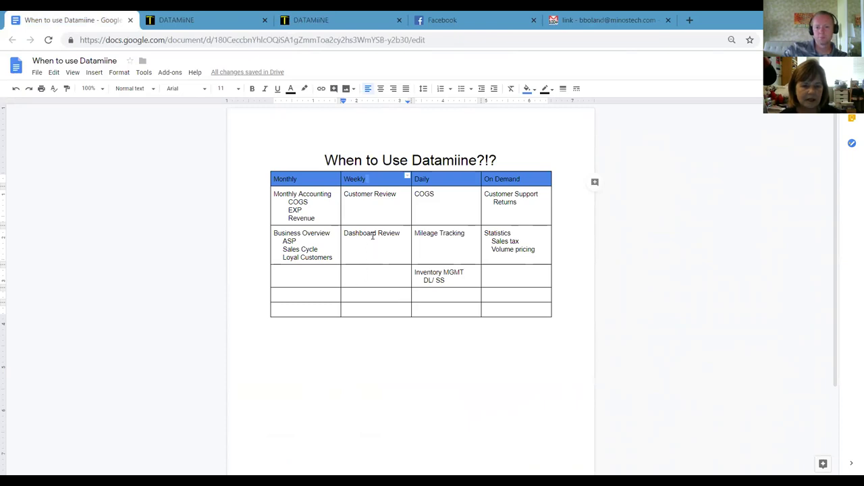
Step: Enter 'Wholesale' in the empty fourth-row Weekly cell of the table
{"action": "left_click", "coordinate": [357, 273]}
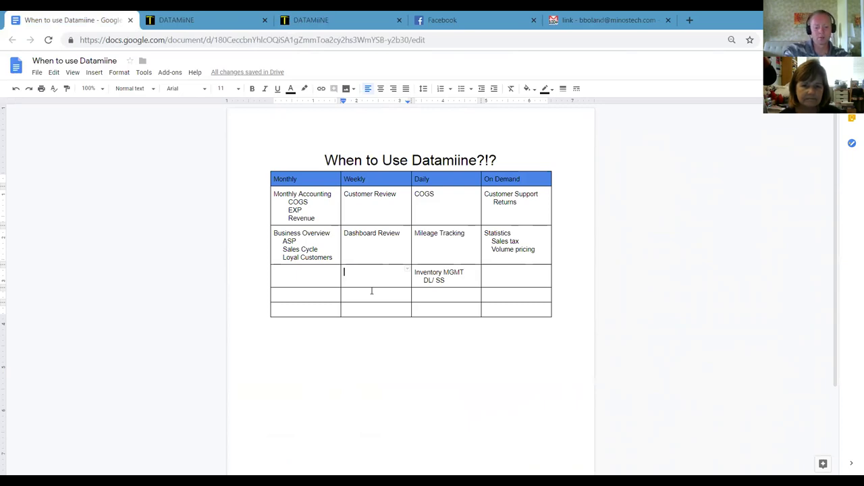
{"action": "type", "text": "Who"}
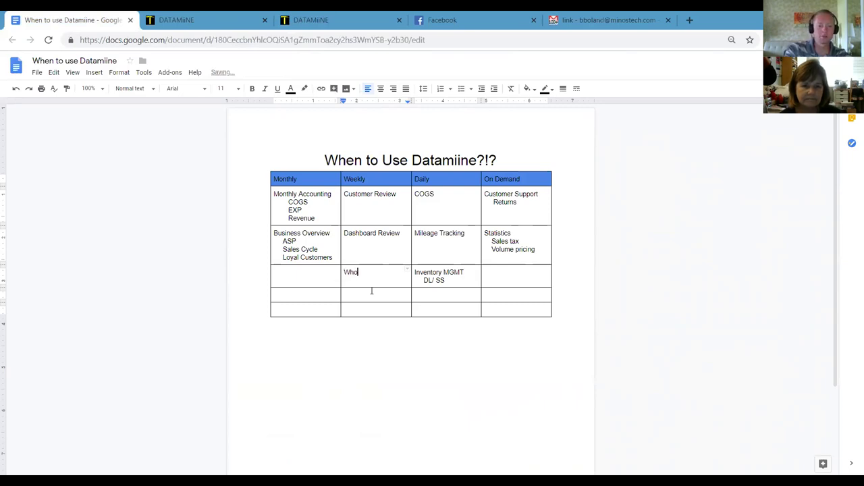
{"action": "type", "text": "lesale"}
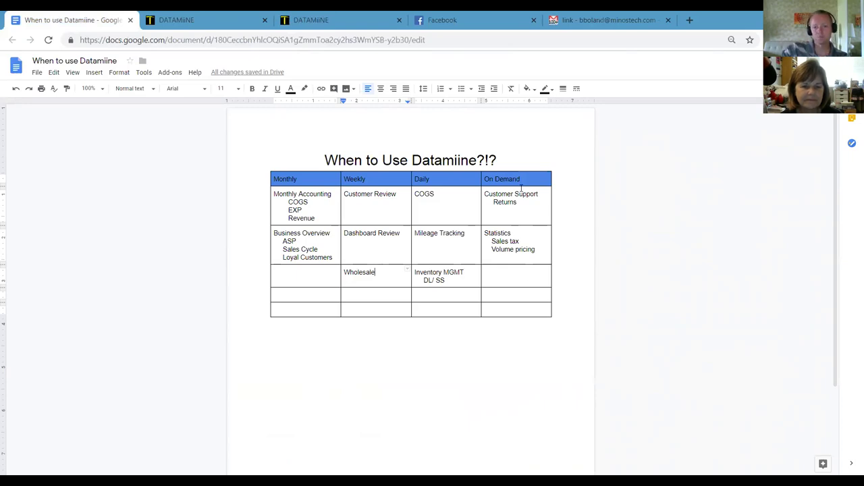
{"action": "left_click", "coordinate": [441, 194]}
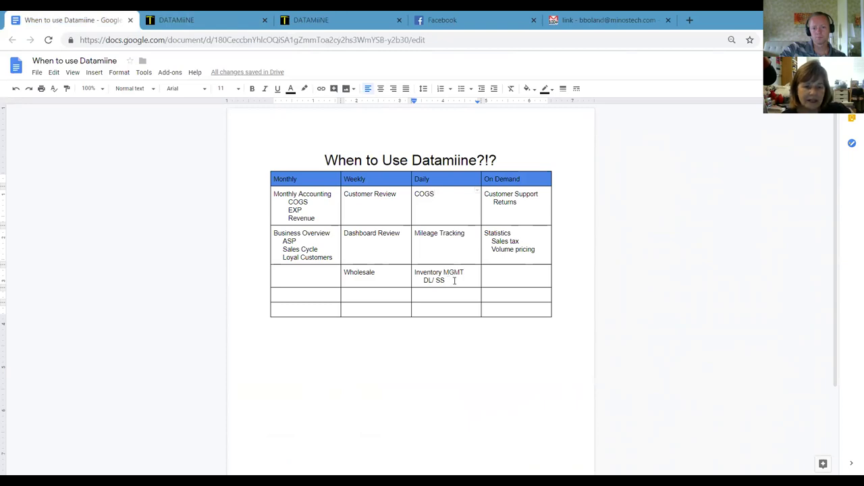
Step: Open Datamiine's Mileage Tracker, check Address Books, then view the May 2019 mileage log
{"action": "left_click", "coordinate": [180, 20]}
{"action": "mouse_move", "coordinate": [576, 63]}
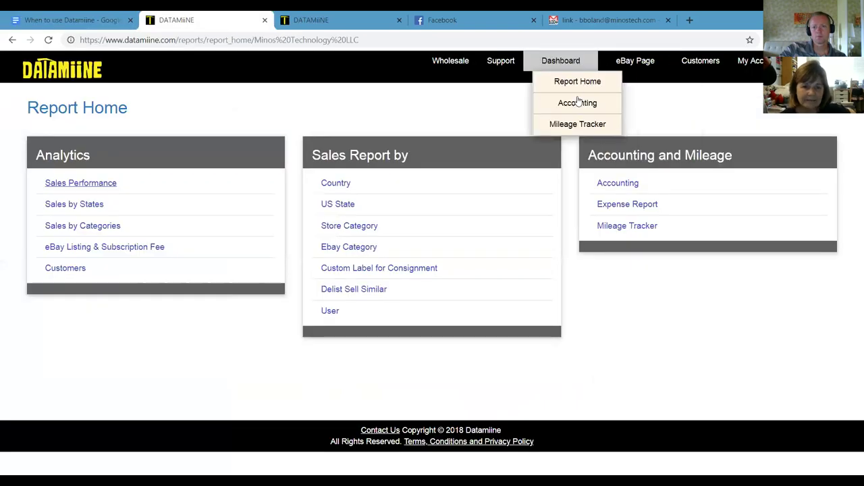
{"action": "left_click", "coordinate": [579, 126]}
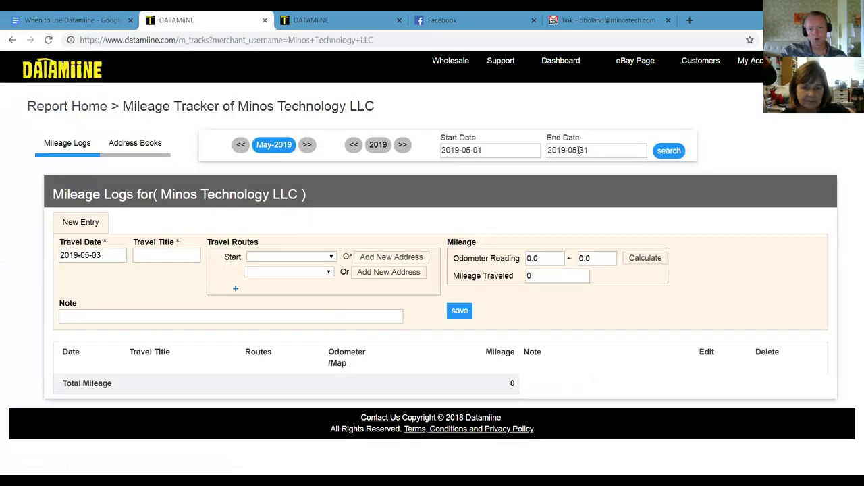
{"action": "left_click", "coordinate": [148, 145]}
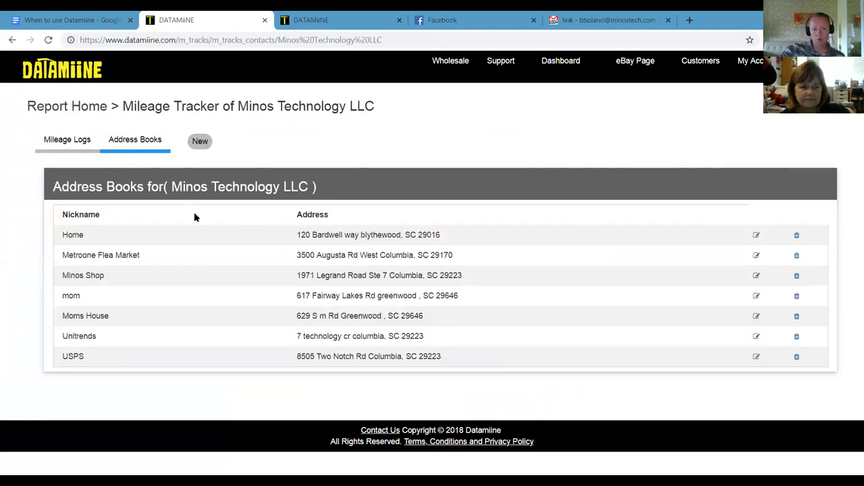
{"action": "left_click", "coordinate": [74, 146]}
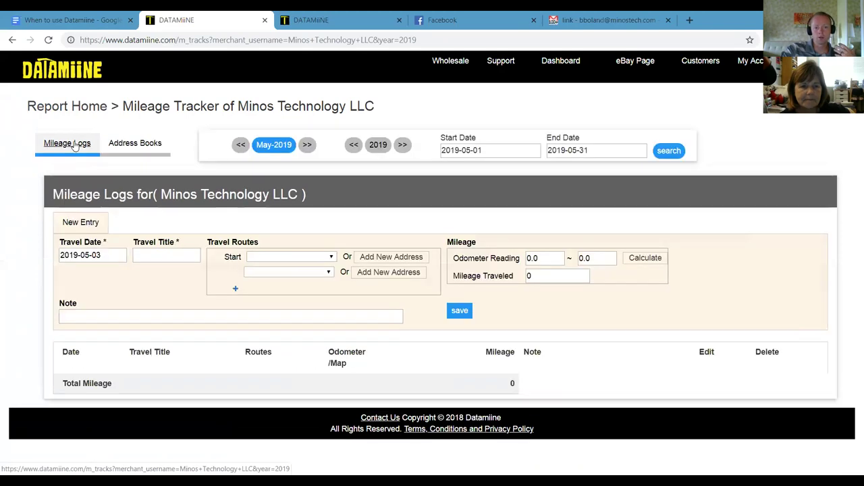
Step: Route the 05/03/19 trip Home → Metroone Flea Market → Home, title it 'sourcing', and save
{"action": "left_click", "coordinate": [257, 255]}
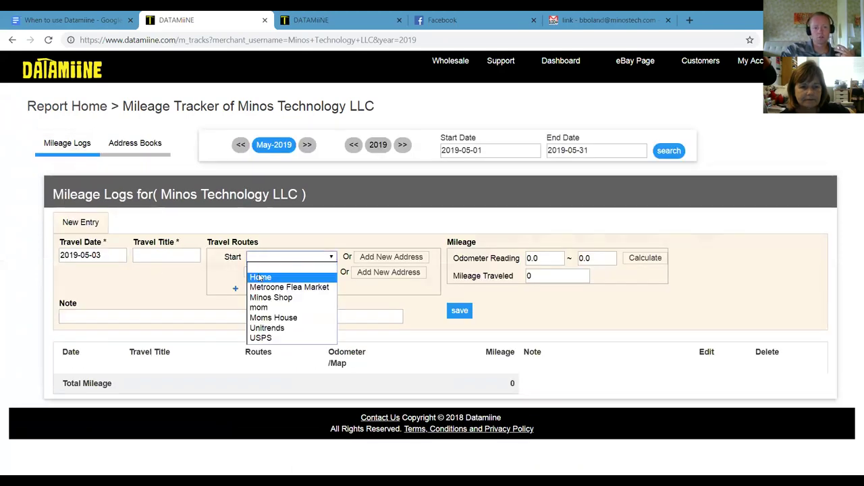
{"action": "left_click", "coordinate": [260, 278]}
{"action": "left_click", "coordinate": [260, 272]}
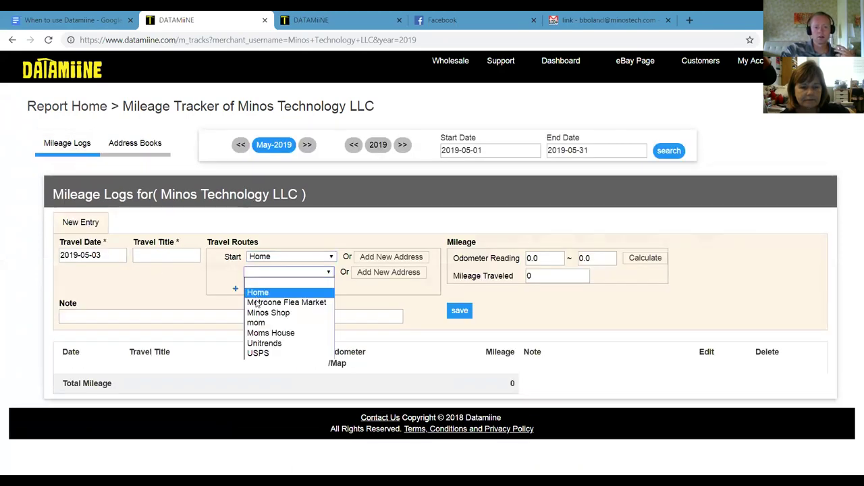
{"action": "left_click", "coordinate": [247, 299]}
{"action": "left_click", "coordinate": [235, 289]}
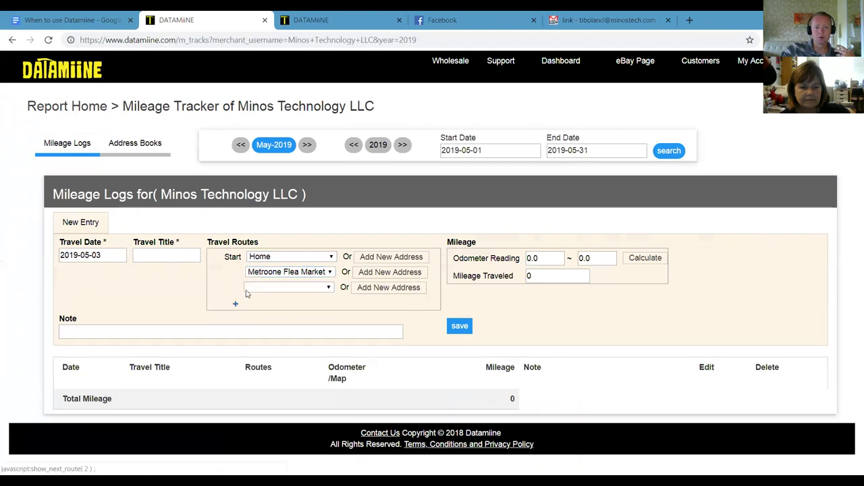
{"action": "left_click", "coordinate": [255, 290]}
{"action": "left_click", "coordinate": [257, 307]}
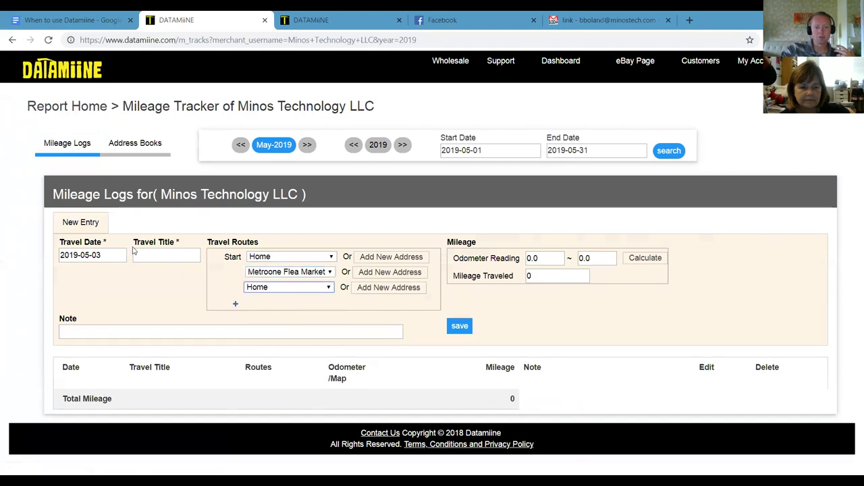
{"action": "left_click", "coordinate": [142, 251]}
{"action": "left_click", "coordinate": [146, 276]}
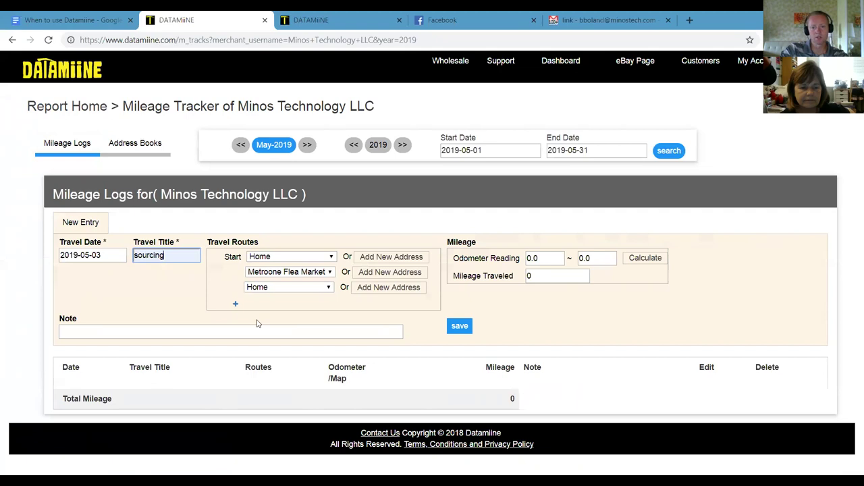
{"action": "left_click", "coordinate": [463, 329]}
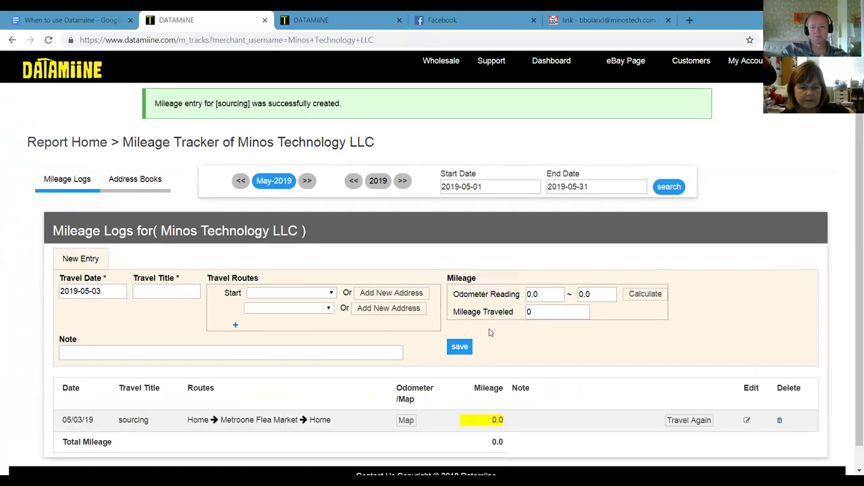
Step: Log the sourcing trip a second time with Travel Again, briefly checking the Sales Performance report
{"action": "scroll", "coordinate": [476, 289], "scroll_direction": "down", "scroll_amount": 1}
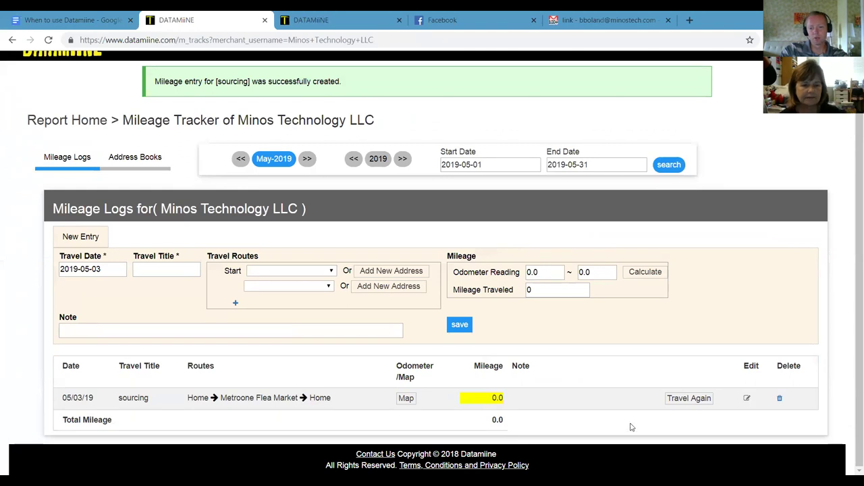
{"action": "left_click", "coordinate": [686, 399]}
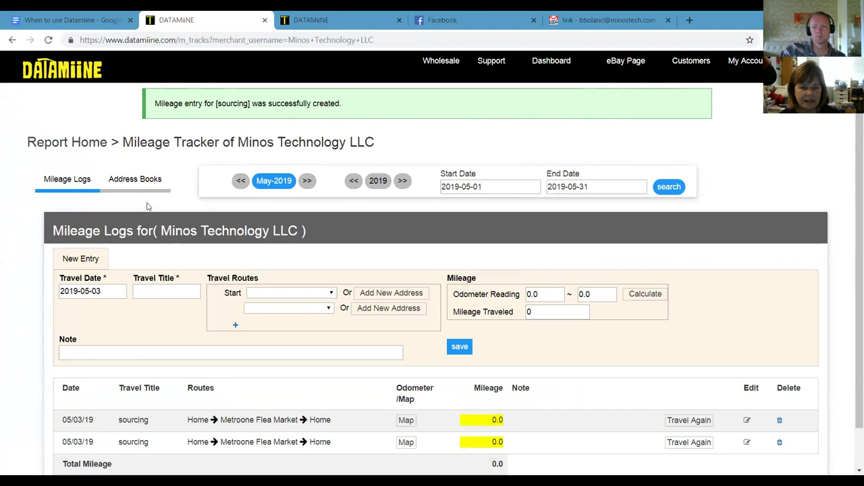
{"action": "left_click", "coordinate": [316, 21]}
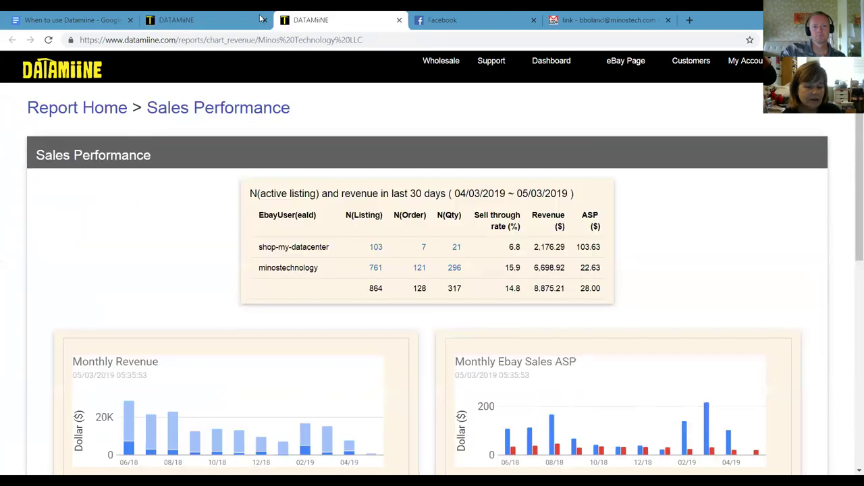
{"action": "left_click", "coordinate": [218, 17]}
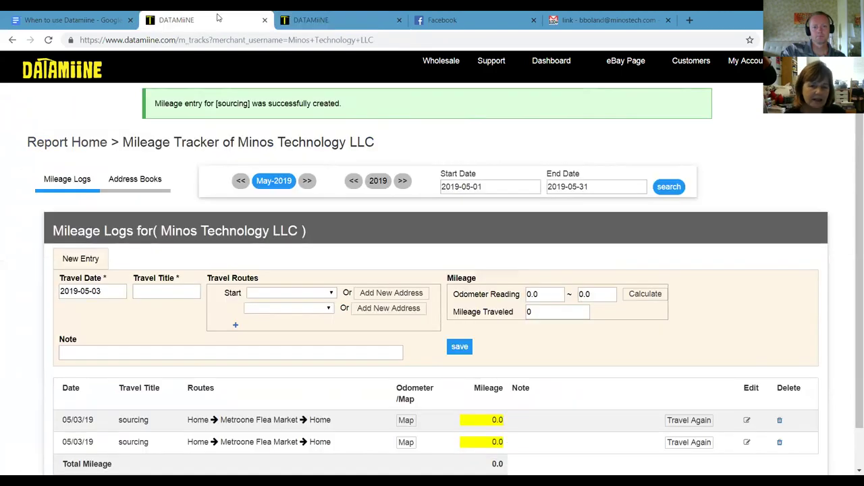
{"action": "left_click", "coordinate": [61, 20]}
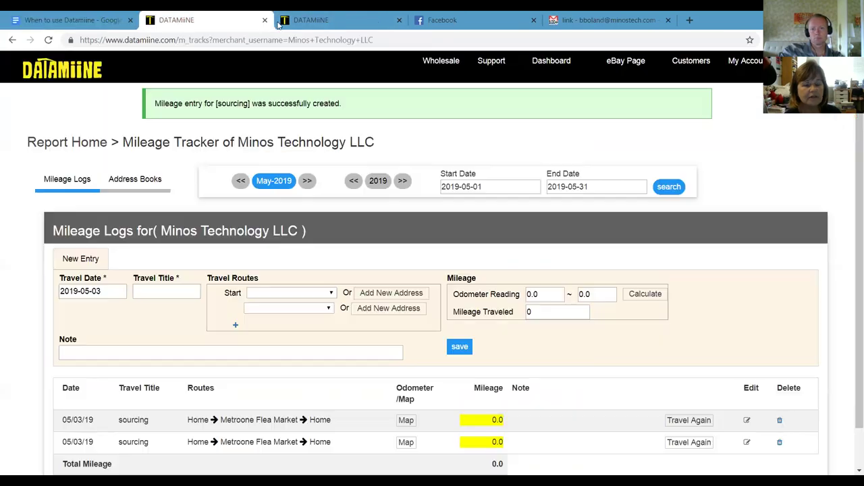
{"action": "left_click", "coordinate": [203, 19]}
Step: Choose Inventory Summary from the eBay Page menu
{"action": "mouse_move", "coordinate": [625, 61]}
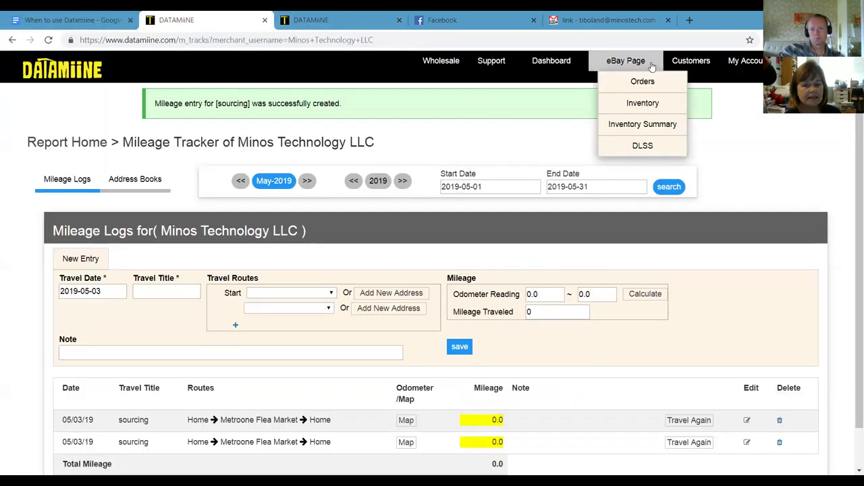
{"action": "left_click", "coordinate": [638, 124]}
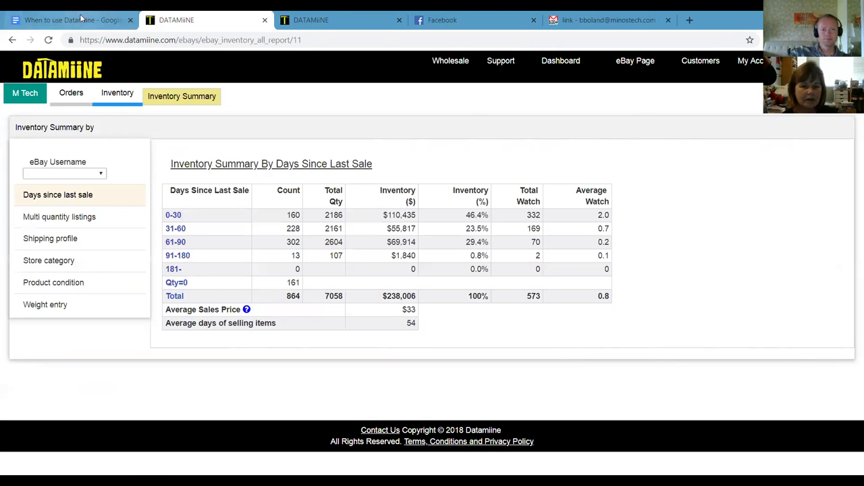
Step: Switch back to the 'When to Use Datamiine' document and place the cursor after COGS under Daily
{"action": "left_click", "coordinate": [80, 18]}
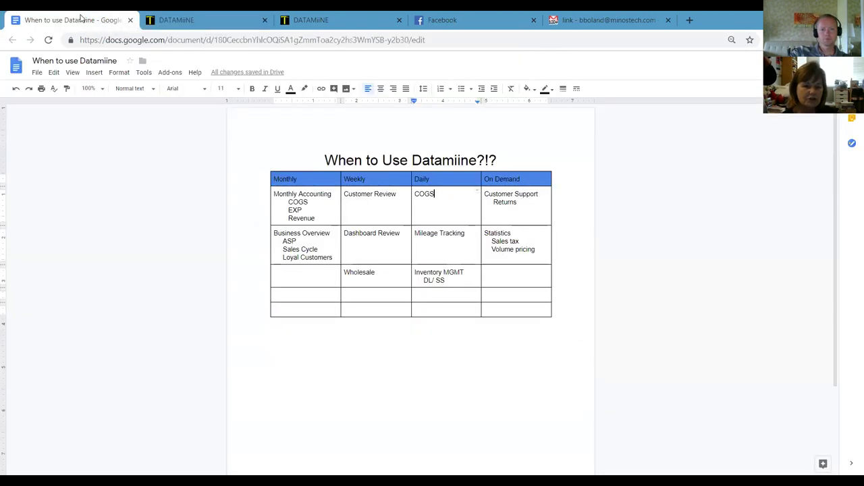
{"action": "left_click", "coordinate": [479, 195]}
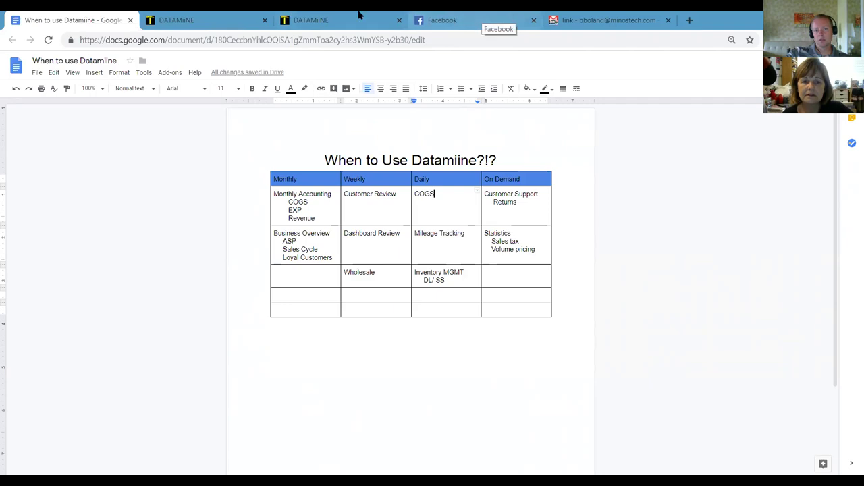
Step: Open ebay.com in a new tab and search for wd1000chtz
{"action": "left_click", "coordinate": [690, 19]}
{"action": "type", "text": "e"}
{"action": "key", "text": "BackSpace"}
{"action": "type", "text": "e"}
{"action": "key", "text": "BackSpace"}
{"action": "type", "text": "bay"}
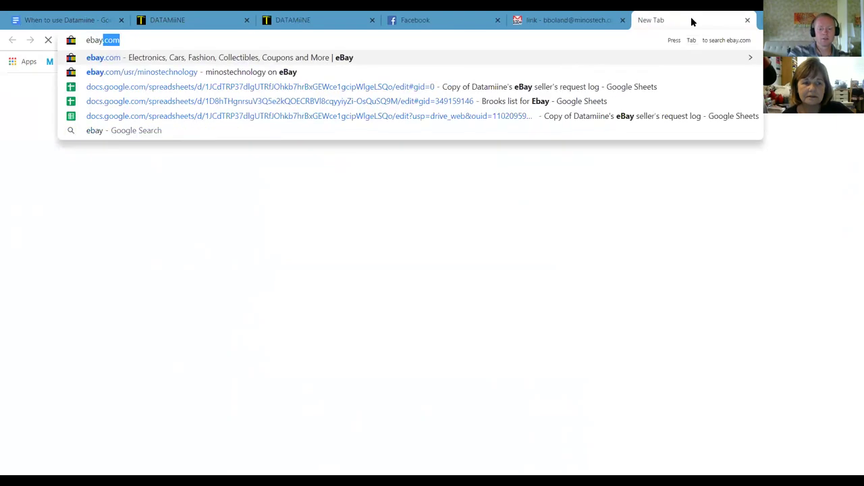
{"action": "key", "text": "Return"}
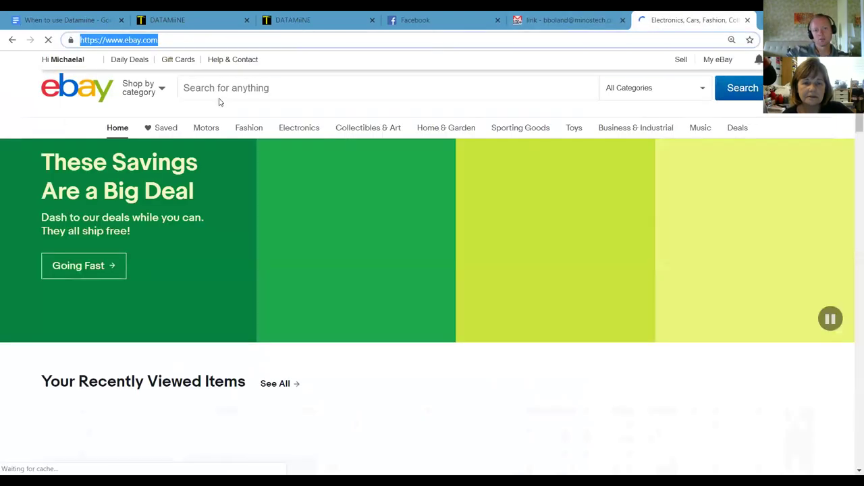
{"action": "left_click", "coordinate": [252, 86]}
{"action": "type", "text": "wd1"}
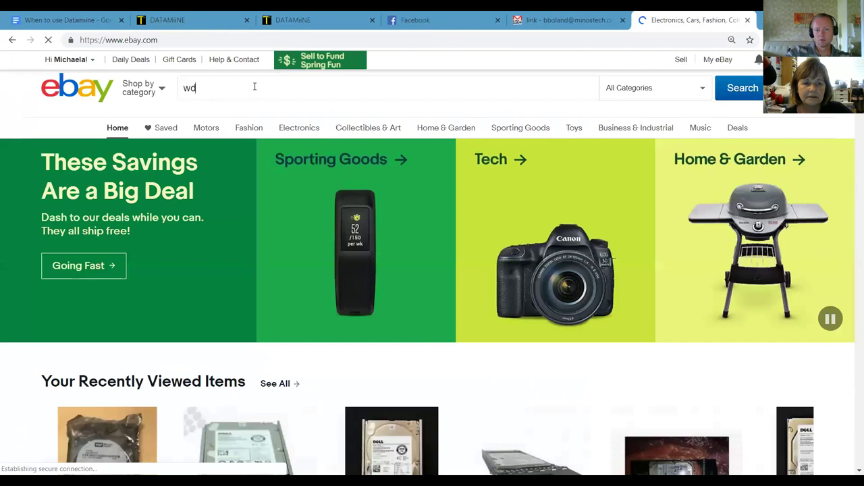
{"action": "type", "text": "000chtz"}
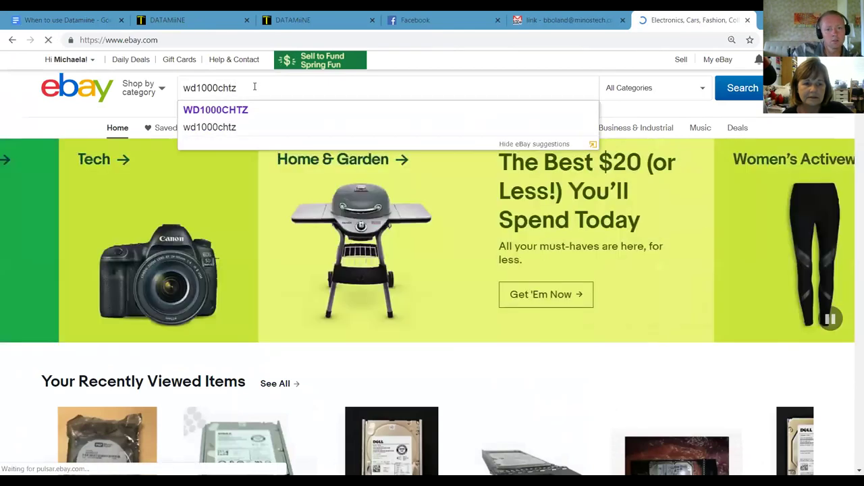
{"action": "key", "text": "Return"}
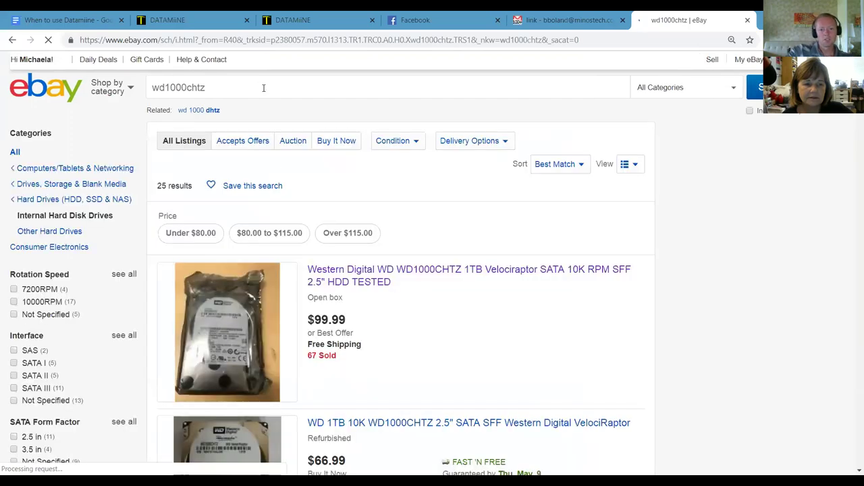
Step: Compare result prices and sold counts, such as 67 sold and the $69.99 pre-owned drive, then show the condition filter
{"action": "left_click_drag", "start_coordinate": [337, 360], "coordinate": [304, 356]}
{"action": "scroll", "coordinate": [406, 332], "scroll_direction": "down", "scroll_amount": 3}
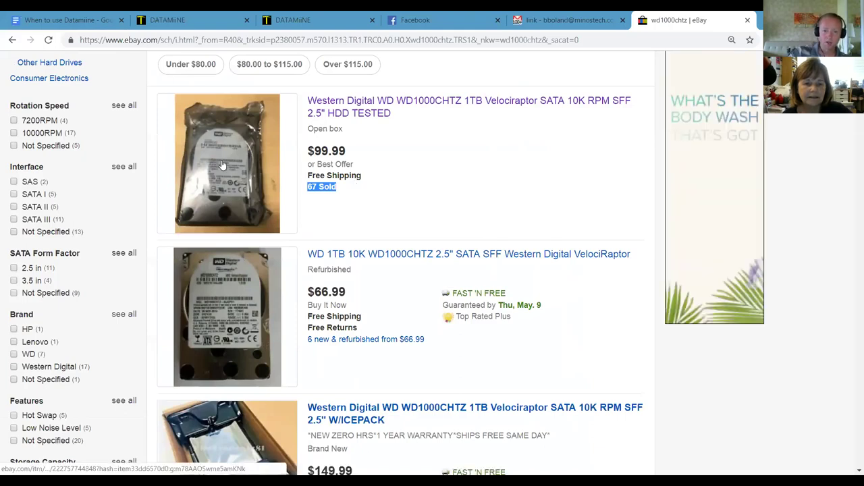
{"action": "scroll", "coordinate": [387, 234], "scroll_direction": "down", "scroll_amount": 5}
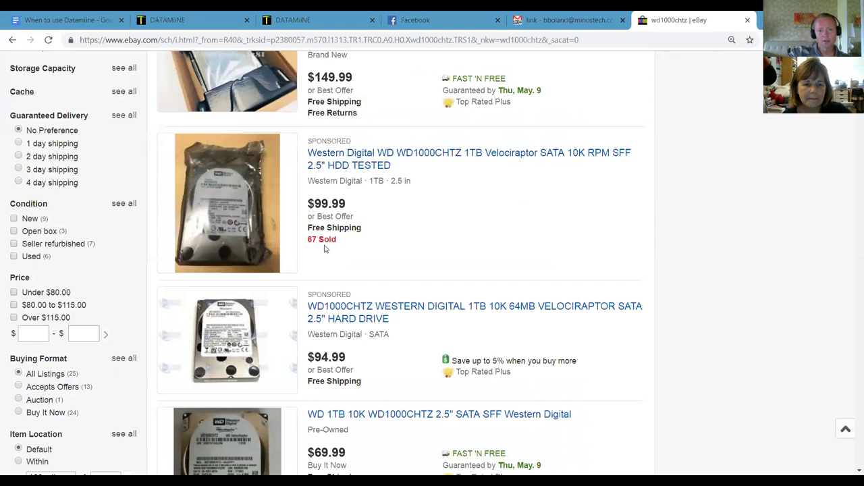
{"action": "scroll", "coordinate": [446, 273], "scroll_direction": "down", "scroll_amount": 2}
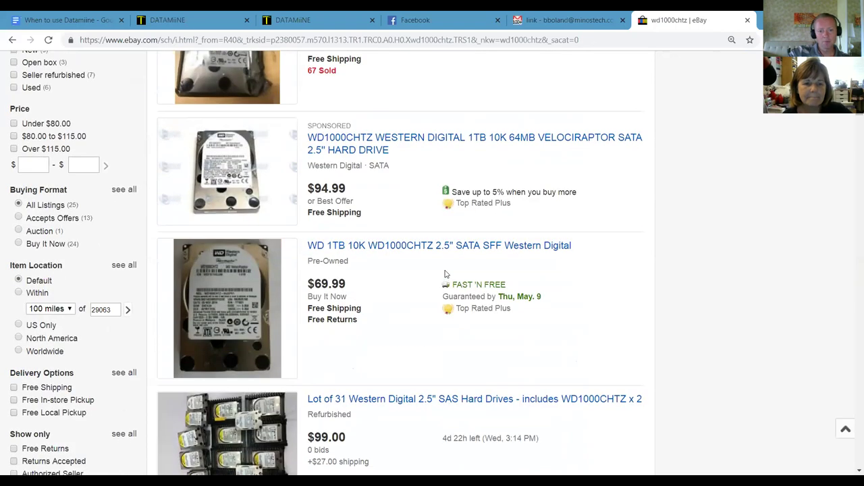
{"action": "double_click", "coordinate": [305, 287]}
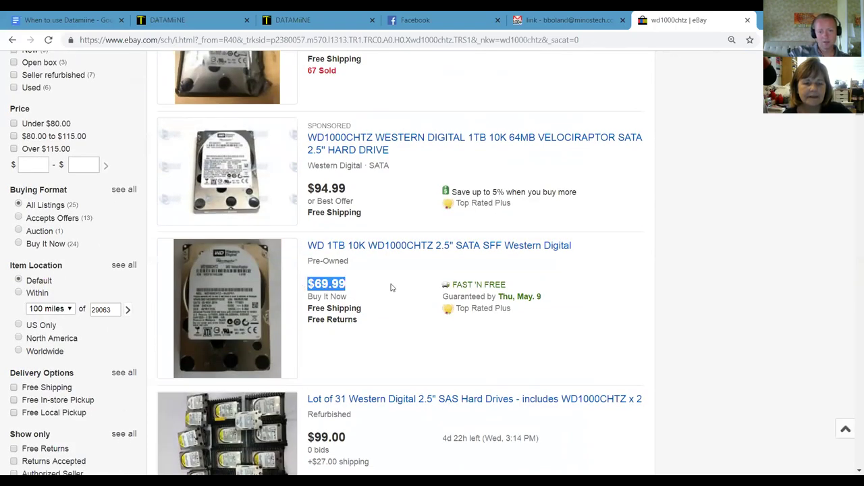
{"action": "scroll", "coordinate": [390, 288], "scroll_direction": "down", "scroll_amount": 1}
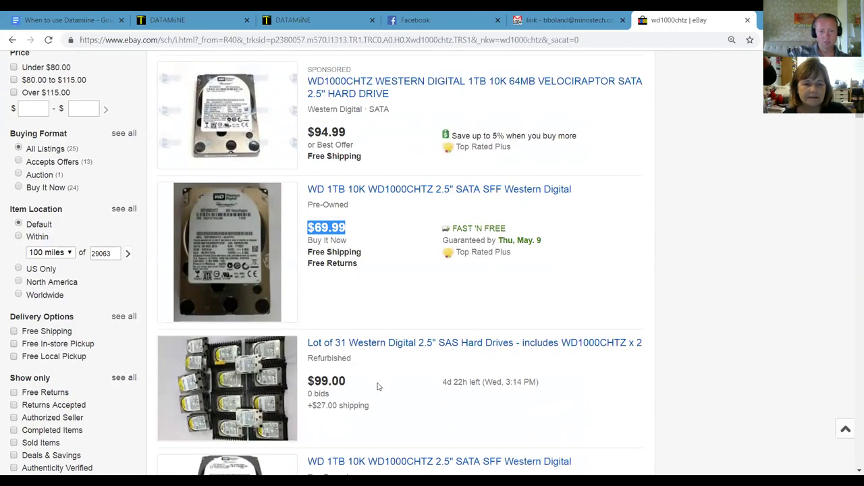
{"action": "scroll", "coordinate": [378, 386], "scroll_direction": "up", "scroll_amount": 3}
{"action": "scroll", "coordinate": [378, 386], "scroll_direction": "up", "scroll_amount": 1}
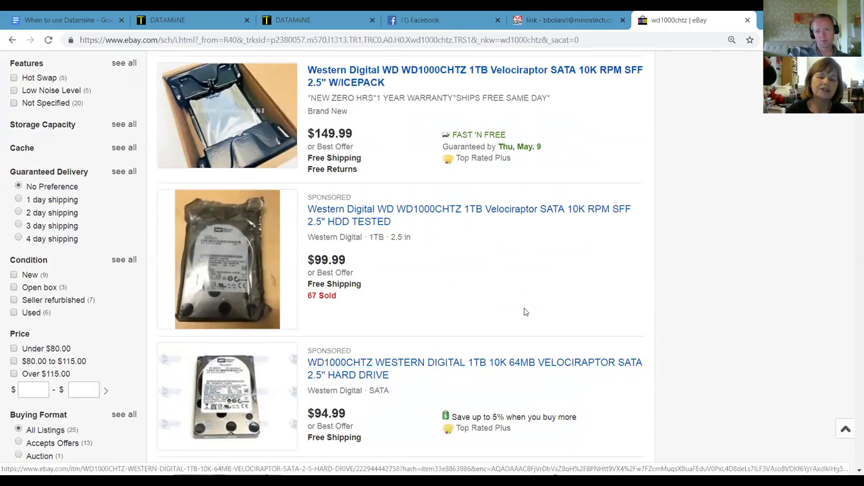
{"action": "scroll", "coordinate": [525, 312], "scroll_direction": "up", "scroll_amount": 3}
{"action": "scroll", "coordinate": [513, 314], "scroll_direction": "up", "scroll_amount": 5}
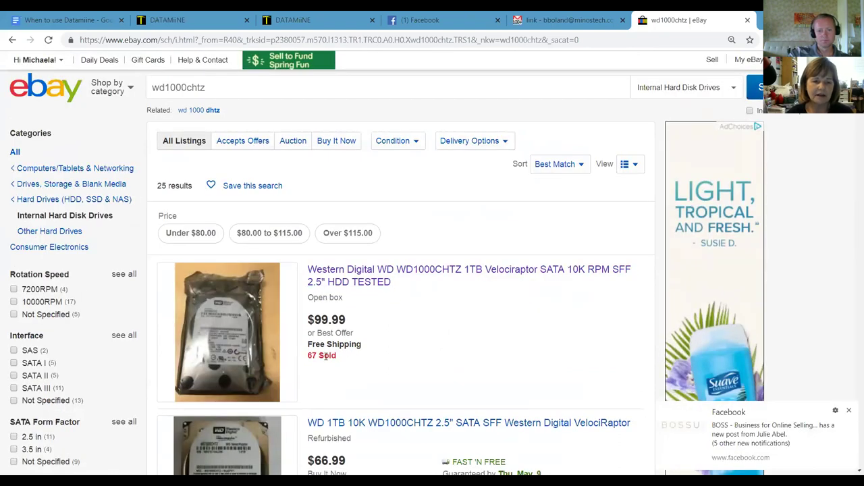
{"action": "left_click", "coordinate": [850, 412]}
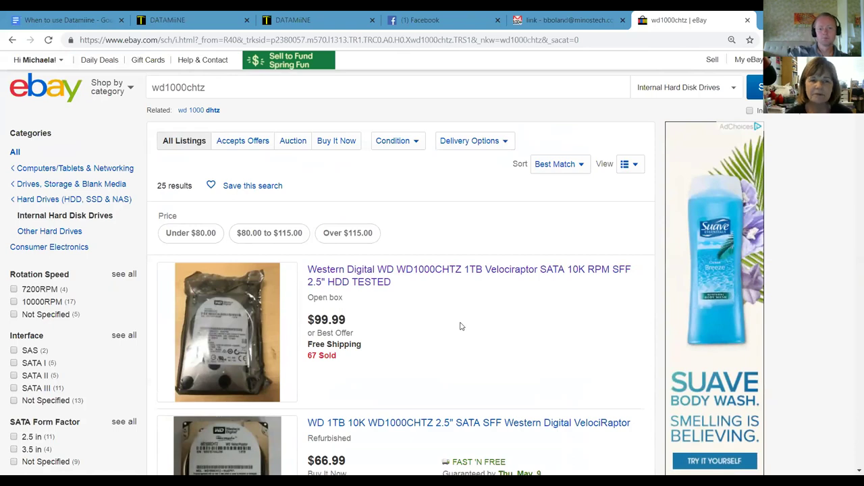
{"action": "left_click", "coordinate": [419, 141]}
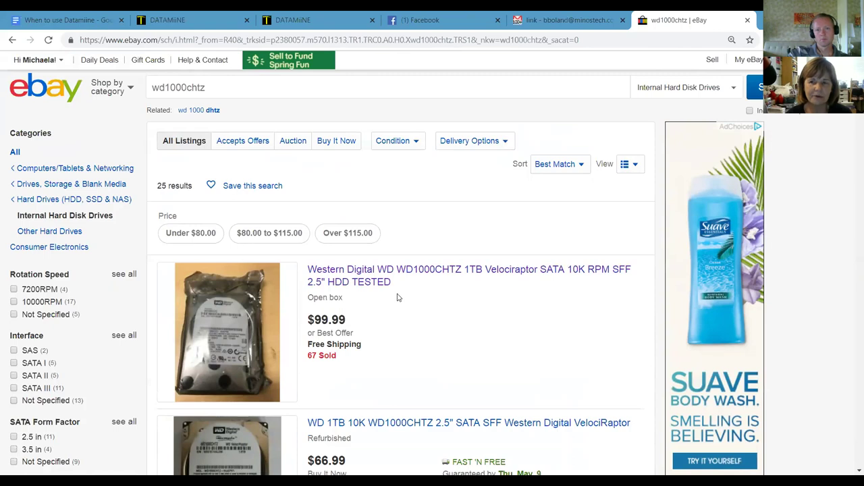
Step: Switch to the Datamiine tab showing the Inventory Summary by days since last sale
{"action": "left_click", "coordinate": [175, 20]}
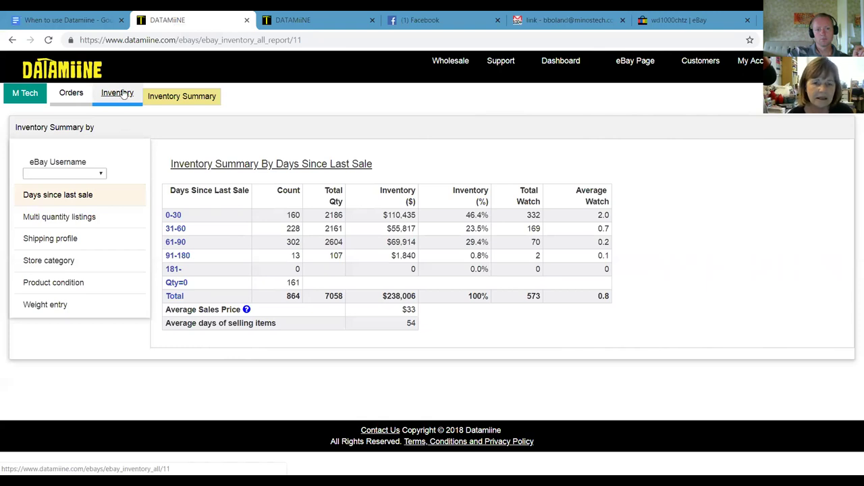
Step: List the 160 listings last sold 0–30 days ago, check Qty Sold (76 on top), then return to Google Docs
{"action": "left_click", "coordinate": [173, 215]}
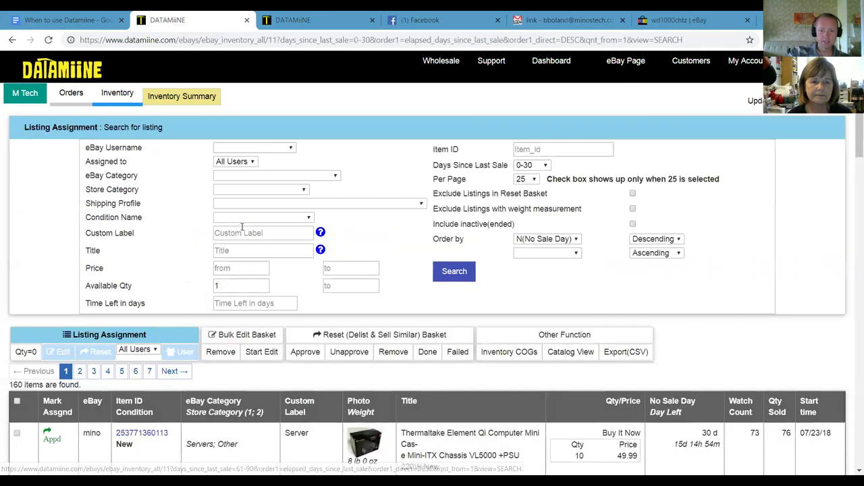
{"action": "scroll", "coordinate": [241, 226], "scroll_direction": "down", "scroll_amount": 2}
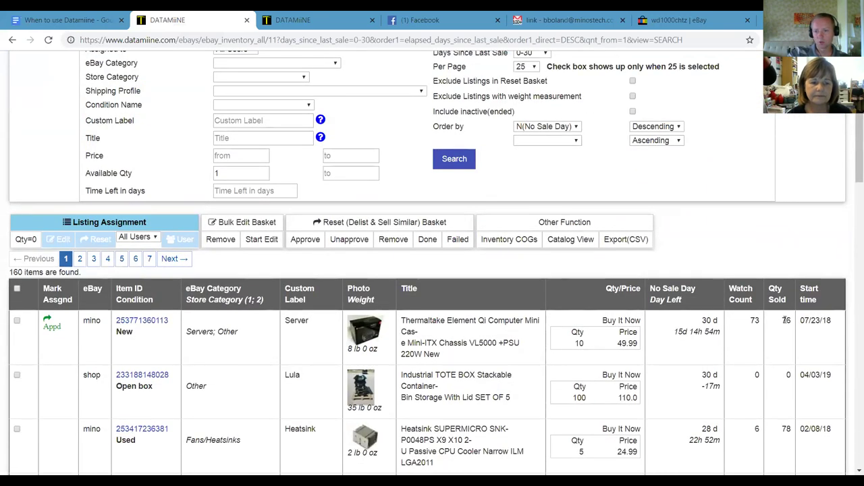
{"action": "double_click", "coordinate": [786, 320]}
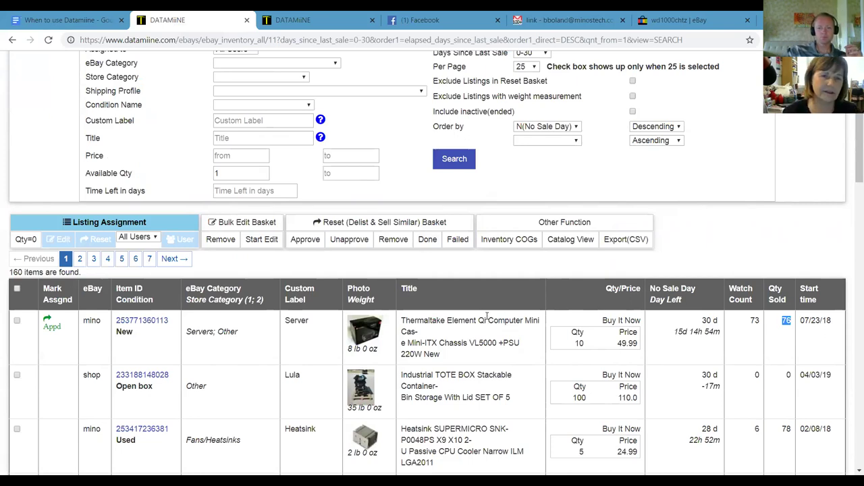
{"action": "scroll", "coordinate": [480, 317], "scroll_direction": "up", "scroll_amount": 2}
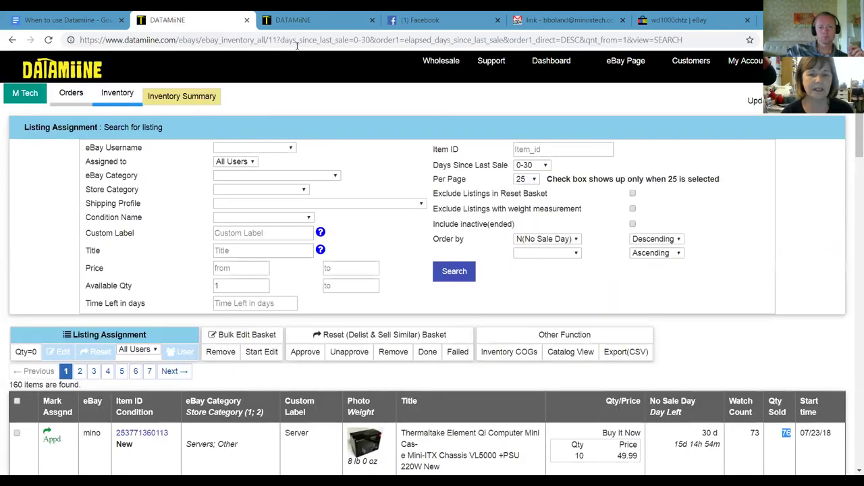
{"action": "left_click", "coordinate": [70, 20]}
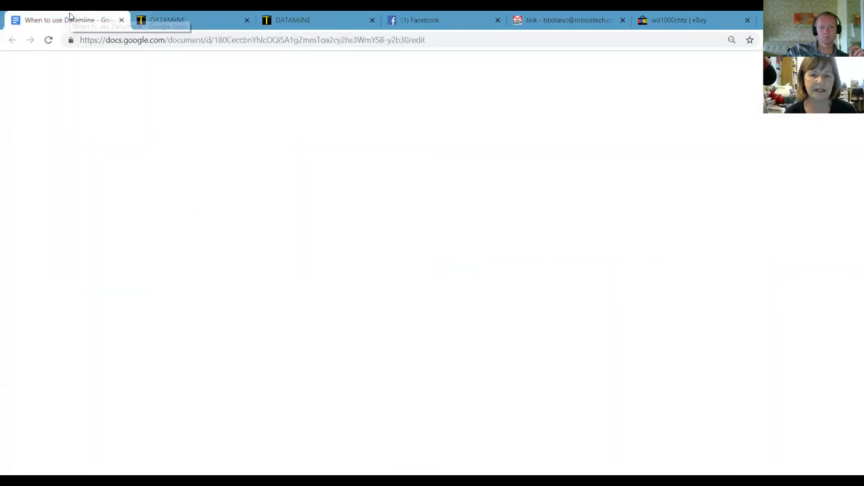
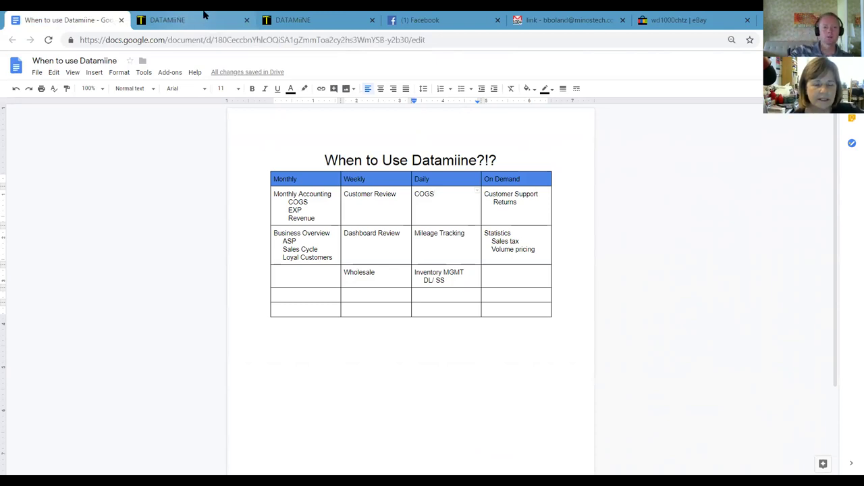
Step: Go back to Datamiine and open Report Home from the Dashboard menu
{"action": "left_click", "coordinate": [203, 14]}
{"action": "mouse_move", "coordinate": [530, 64]}
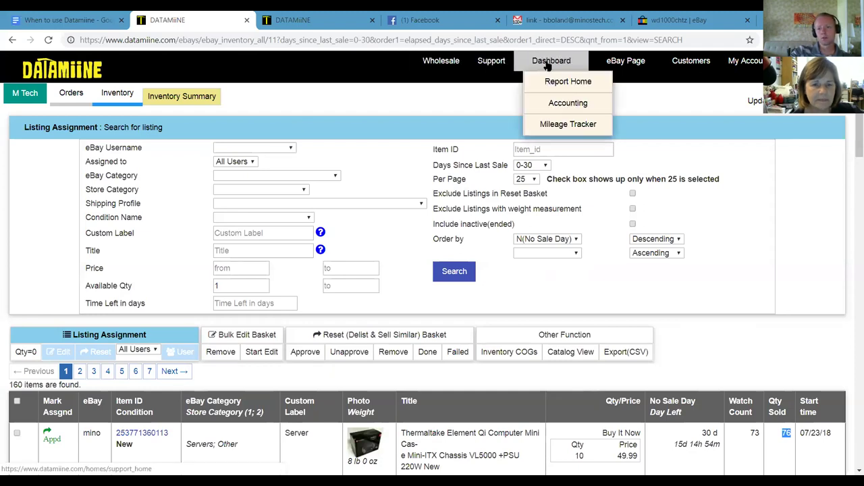
{"action": "left_click", "coordinate": [555, 82]}
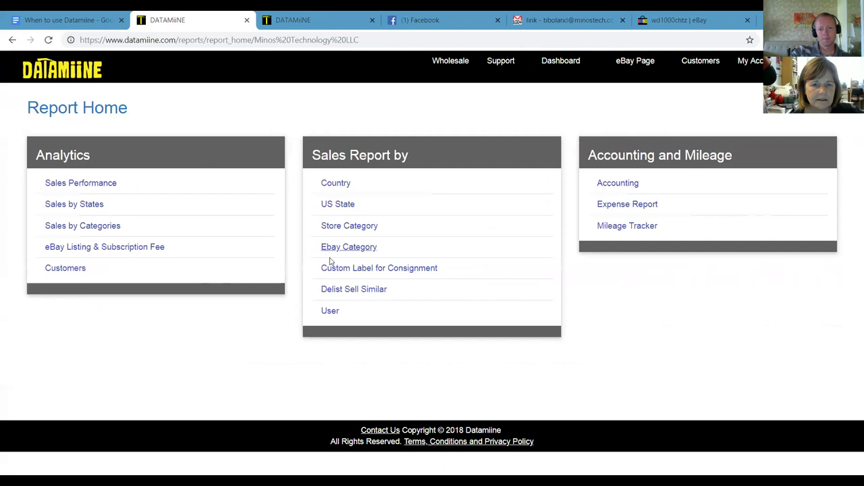
Step: Open the US State sales report and scroll through the 2019 per-state revenue table
{"action": "left_click", "coordinate": [330, 208]}
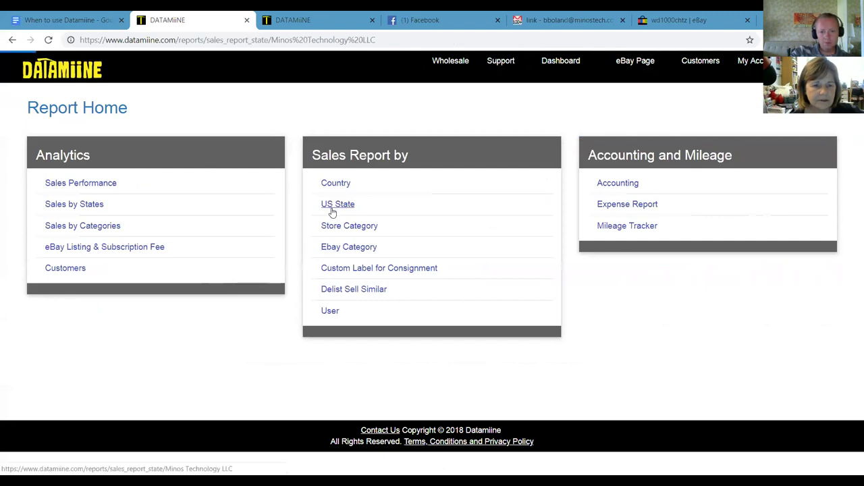
{"action": "scroll", "coordinate": [331, 212], "scroll_direction": "down", "scroll_amount": 3}
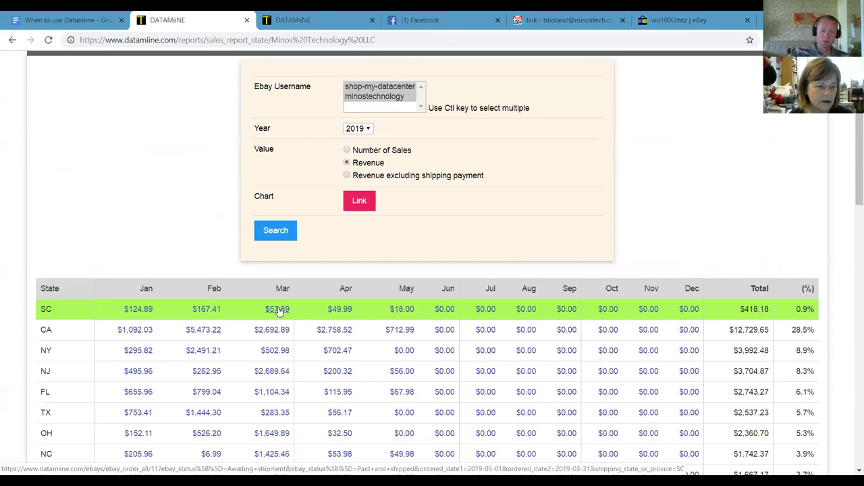
{"action": "scroll", "coordinate": [419, 306], "scroll_direction": "down", "scroll_amount": 3}
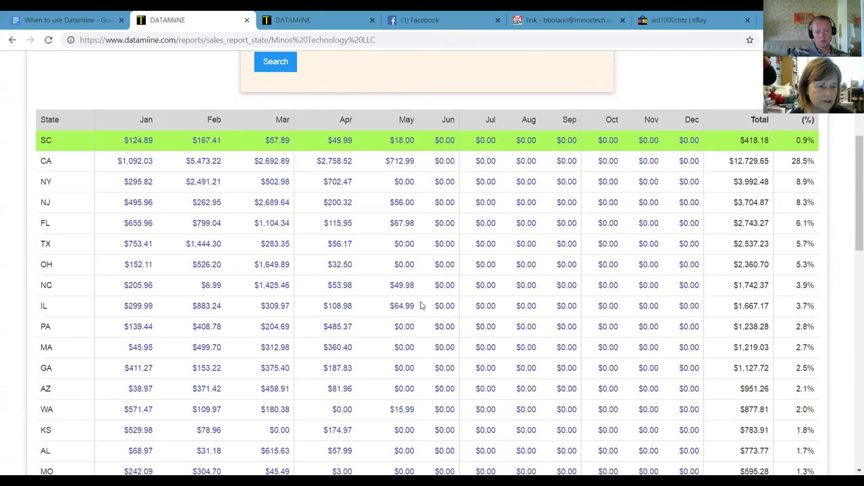
{"action": "scroll", "coordinate": [420, 306], "scroll_direction": "down", "scroll_amount": 3}
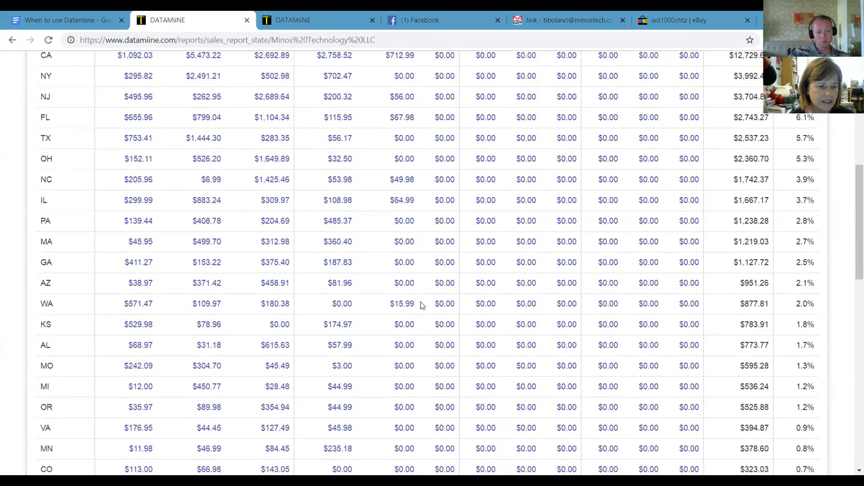
{"action": "scroll", "coordinate": [420, 306], "scroll_direction": "down", "scroll_amount": 5}
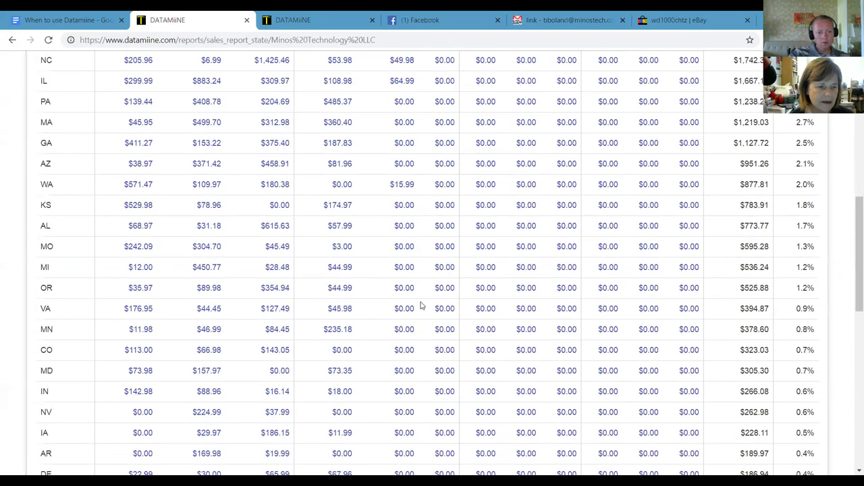
{"action": "scroll", "coordinate": [420, 306], "scroll_direction": "down", "scroll_amount": 4}
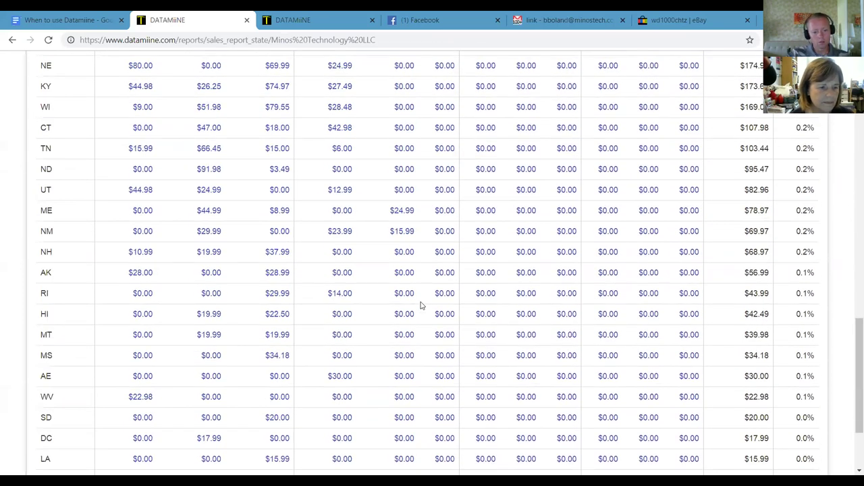
Step: Search the page for 'wa' to find the WA row ($877.81), then scroll back to the top
{"action": "key", "text": "ctrl+f"}
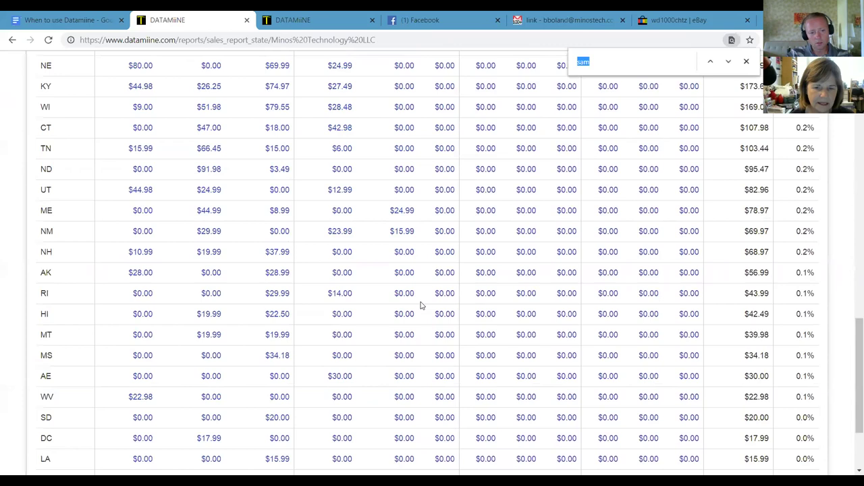
{"action": "type", "text": "wa"}
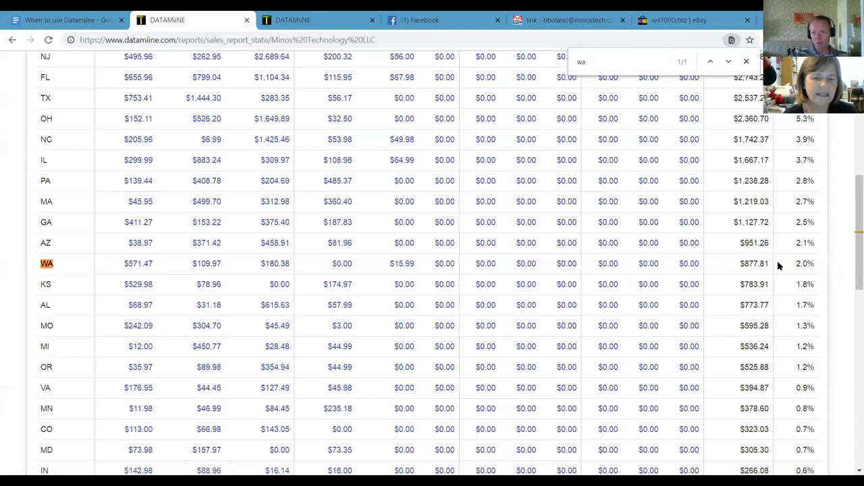
{"action": "scroll", "coordinate": [236, 369], "scroll_direction": "down", "scroll_amount": 1}
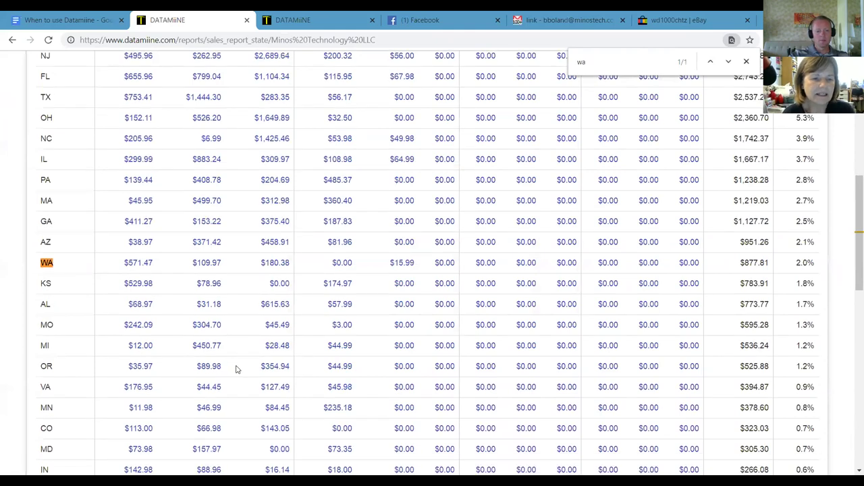
{"action": "scroll", "coordinate": [236, 369], "scroll_direction": "down", "scroll_amount": 1}
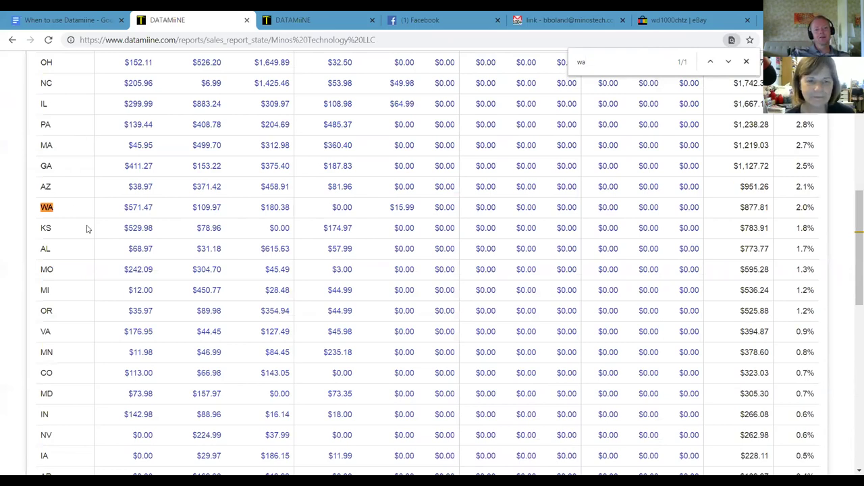
{"action": "scroll", "coordinate": [86, 230], "scroll_direction": "down", "scroll_amount": 1}
{"action": "scroll", "coordinate": [85, 230], "scroll_direction": "up", "scroll_amount": 1}
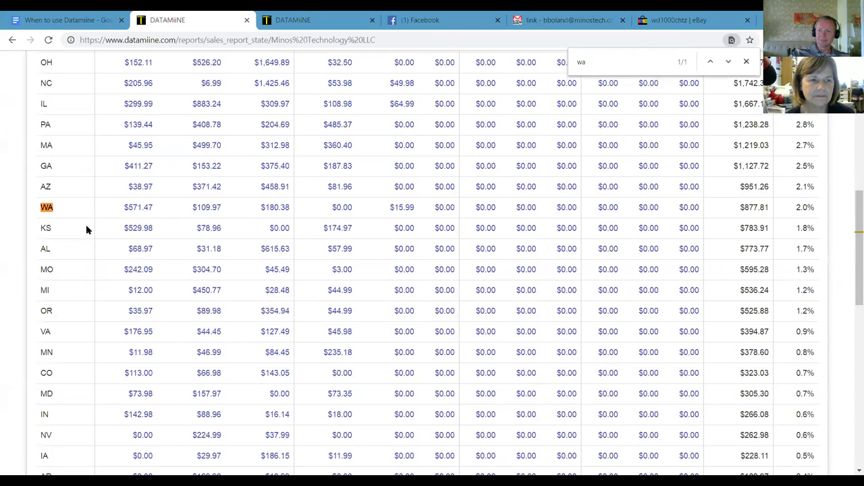
{"action": "scroll", "coordinate": [86, 231], "scroll_direction": "down", "scroll_amount": 1}
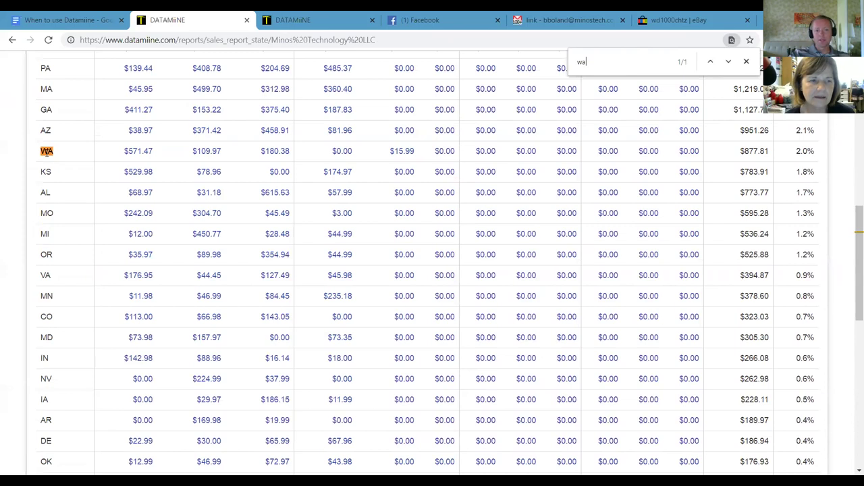
{"action": "scroll", "coordinate": [97, 197], "scroll_direction": "up", "scroll_amount": 1}
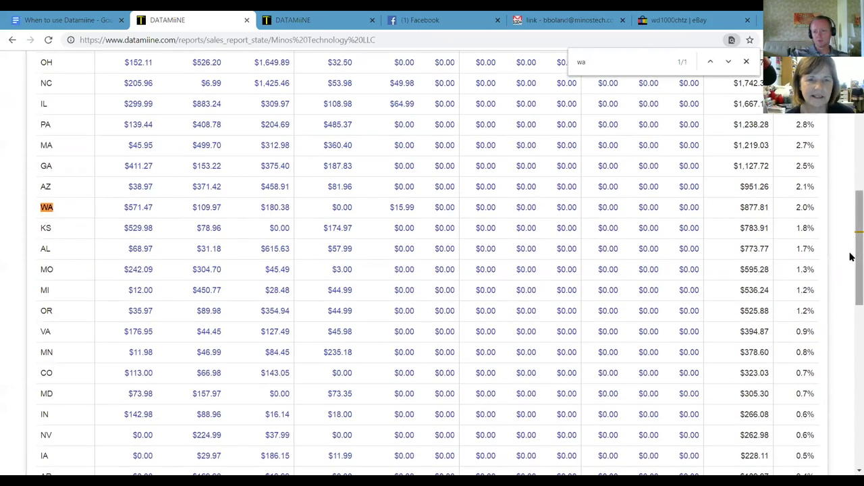
{"action": "left_click_drag", "start_coordinate": [850, 270], "coordinate": [850, 237]}
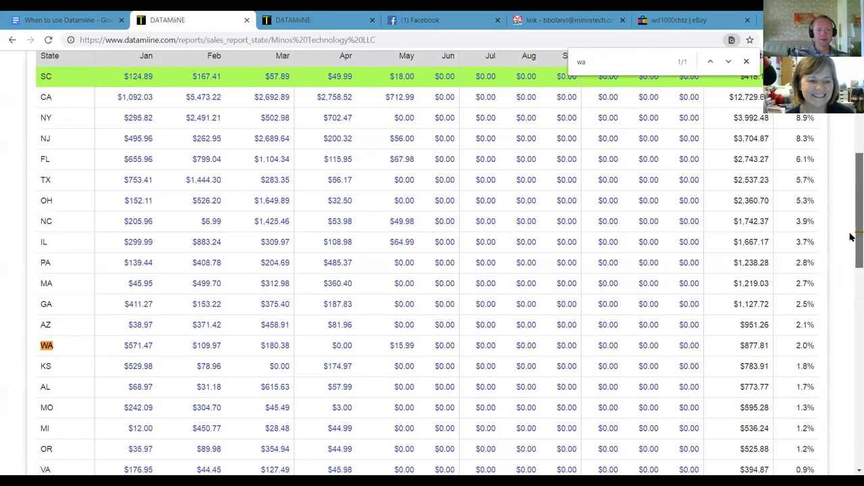
{"action": "scroll", "coordinate": [851, 236], "scroll_direction": "up", "scroll_amount": 5}
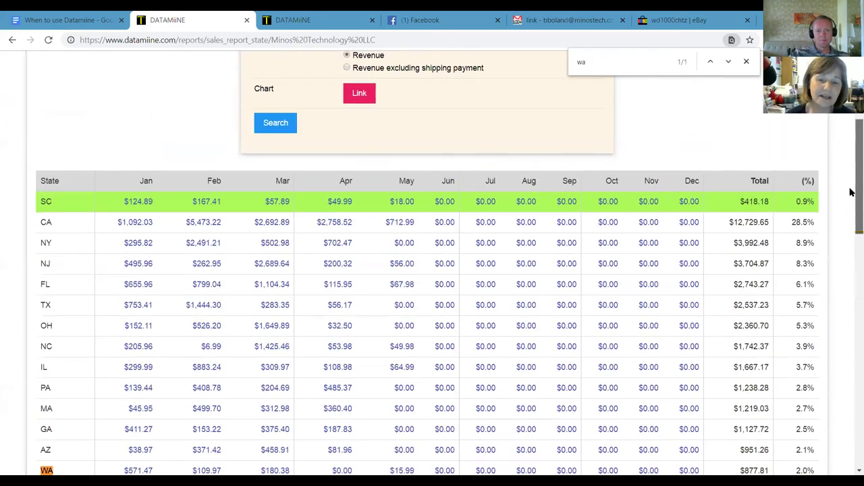
Step: Close the find bar to show the state sales report unobstructed
{"action": "left_click", "coordinate": [745, 62]}
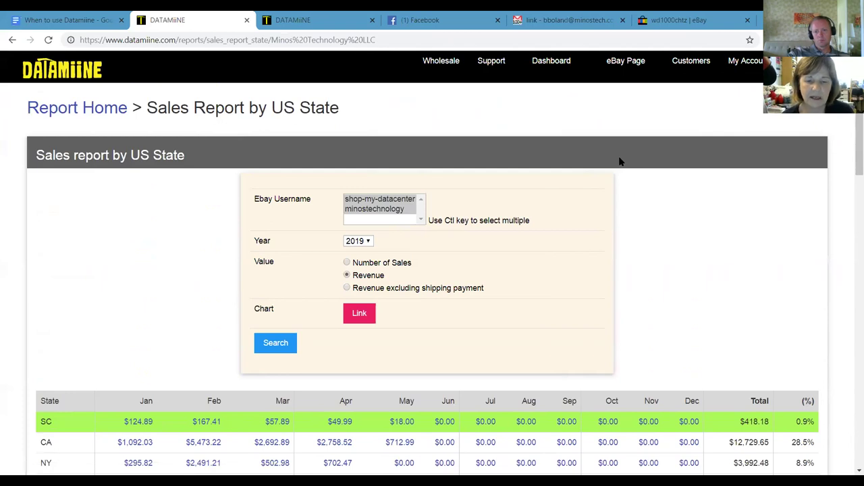
Step: Check the When to use Datamiine plan, then view the Days Since Last Sale inventory summary
{"action": "left_click", "coordinate": [46, 23]}
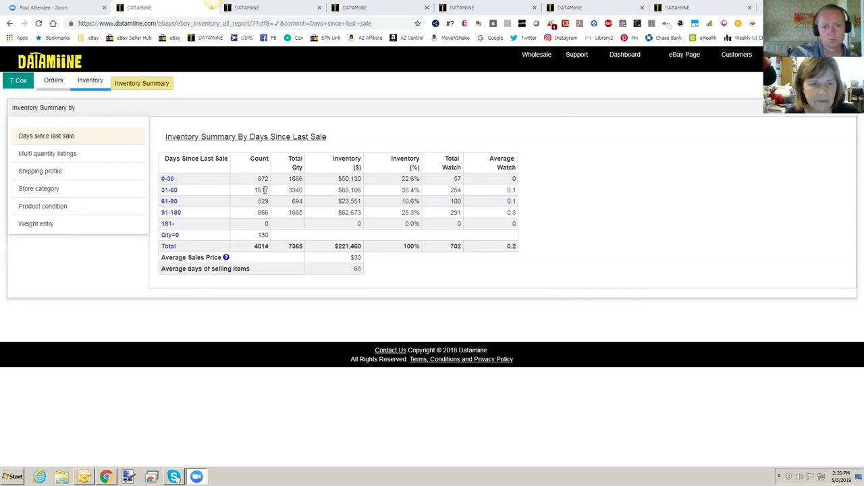
Step: Switch to the Inventory Summary By Quantity tab (2916 of 4014 listings at Qty=1)
{"action": "left_click", "coordinate": [255, 9]}
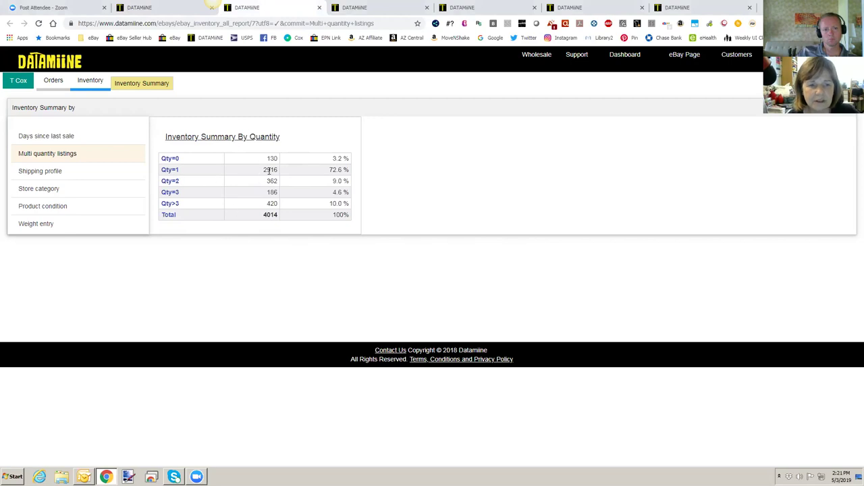
Step: List the 'Gilbert B - 1-8oz Int'l $14.99 Copy' shipping profile's items and open the polka dot dress on eBay
{"action": "left_click", "coordinate": [342, 14]}
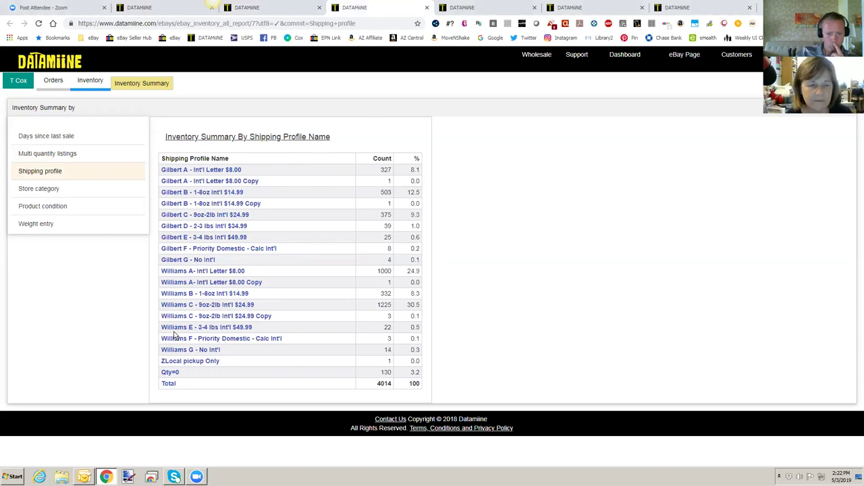
{"action": "left_click", "coordinate": [230, 205]}
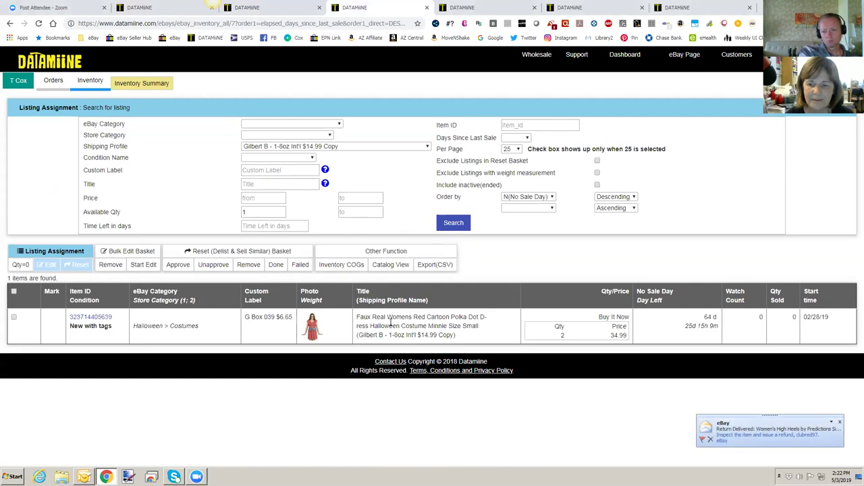
{"action": "left_click", "coordinate": [313, 334]}
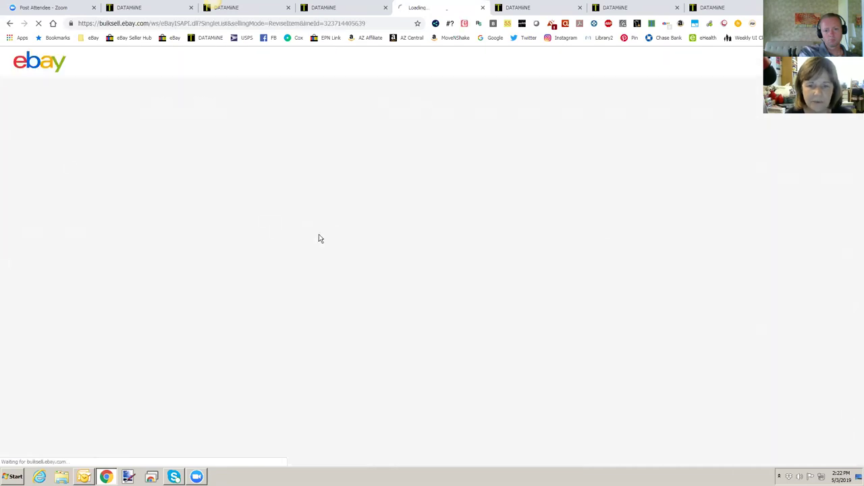
Step: Update the dress listing to the 'Gilbert B - 1-8oz Int'l $14.99' shipping policy, then return to Datamiine
{"action": "scroll", "coordinate": [389, 257], "scroll_direction": "down", "scroll_amount": 12}
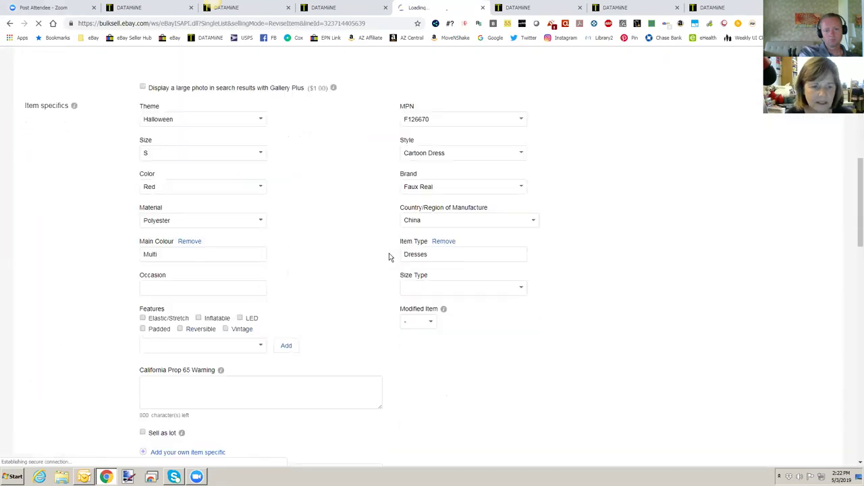
{"action": "scroll", "coordinate": [388, 257], "scroll_direction": "down", "scroll_amount": 8}
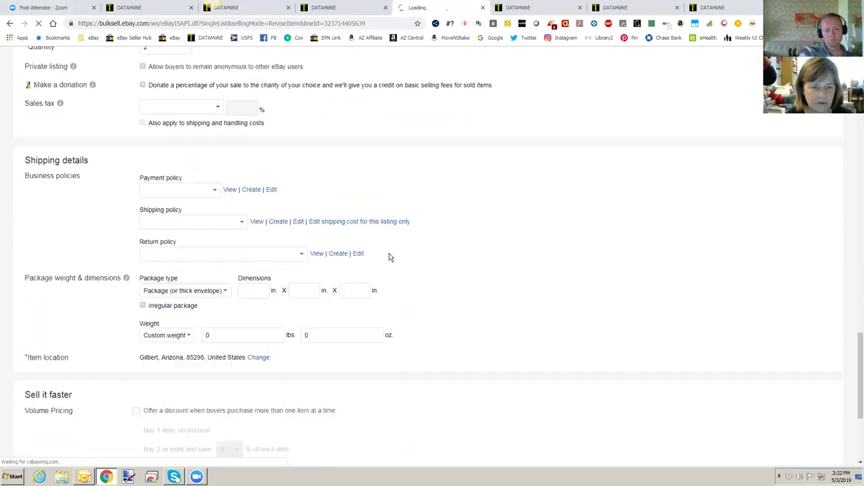
{"action": "scroll", "coordinate": [388, 257], "scroll_direction": "up", "scroll_amount": 3}
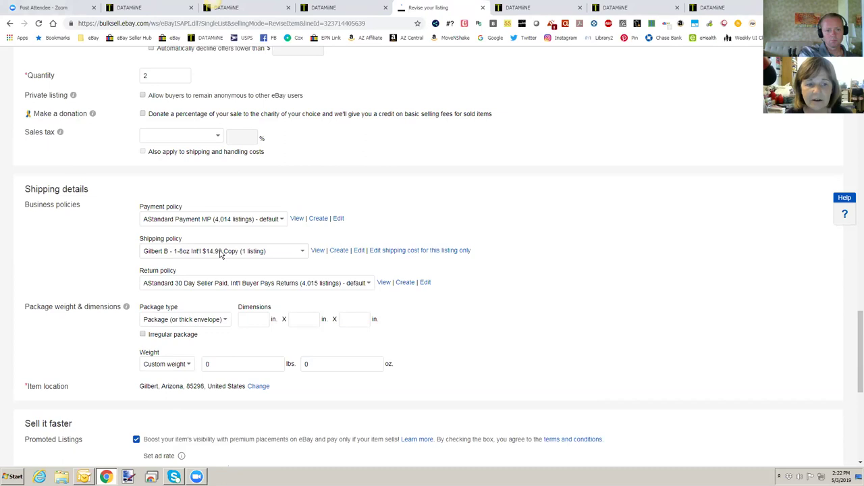
{"action": "left_click", "coordinate": [221, 251]}
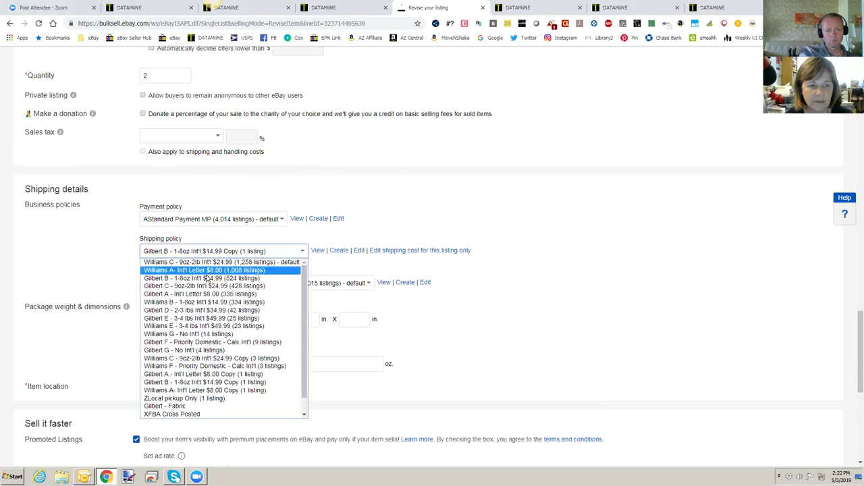
{"action": "left_click", "coordinate": [209, 278]}
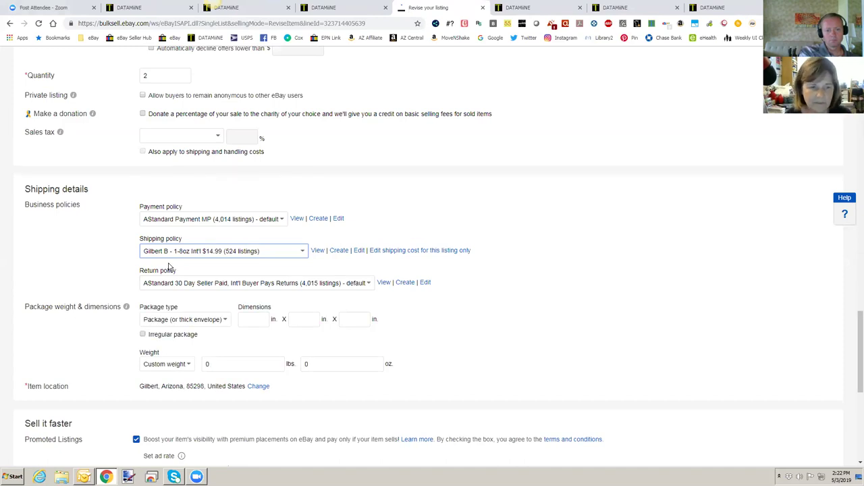
{"action": "scroll", "coordinate": [169, 268], "scroll_direction": "down", "scroll_amount": 5}
{"action": "left_click", "coordinate": [57, 430]}
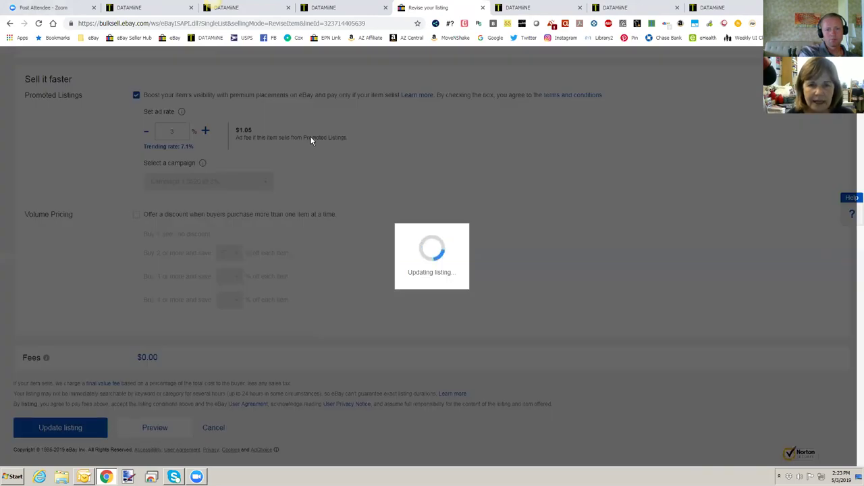
{"action": "left_click", "coordinate": [323, 10]}
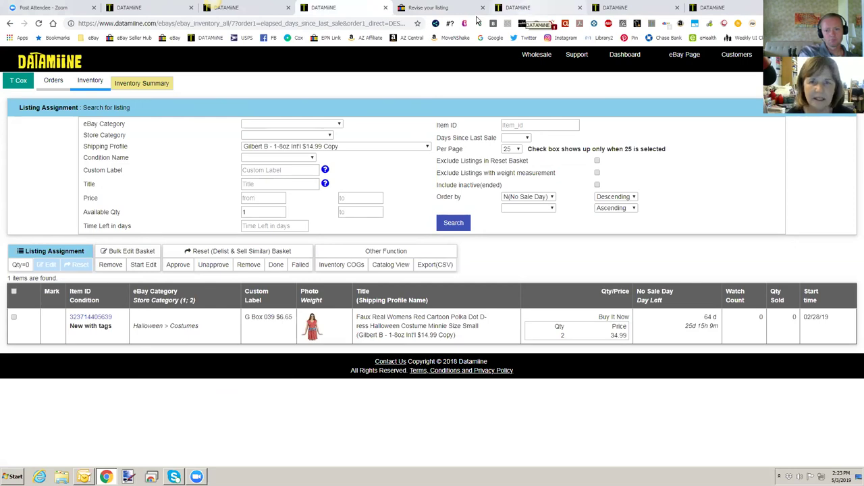
Step: Switch to the Inventory Summary By Store Category Name tab
{"action": "left_click", "coordinate": [520, 9]}
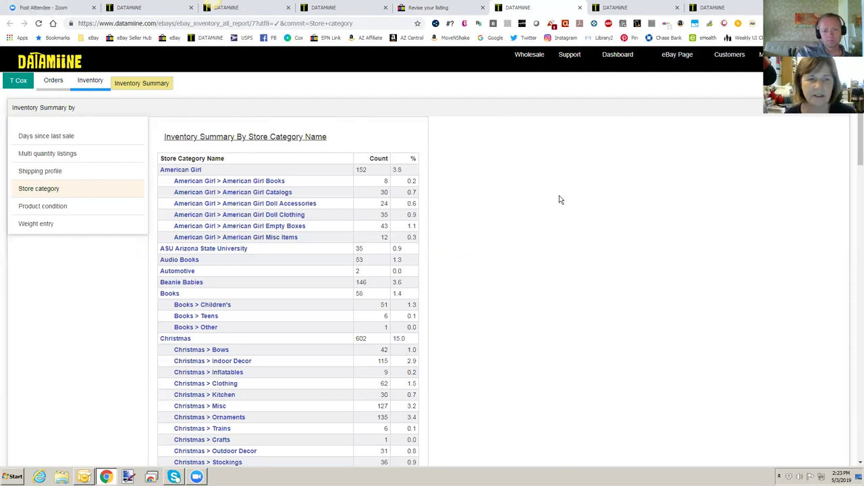
{"action": "scroll", "coordinate": [559, 200], "scroll_direction": "down", "scroll_amount": 2}
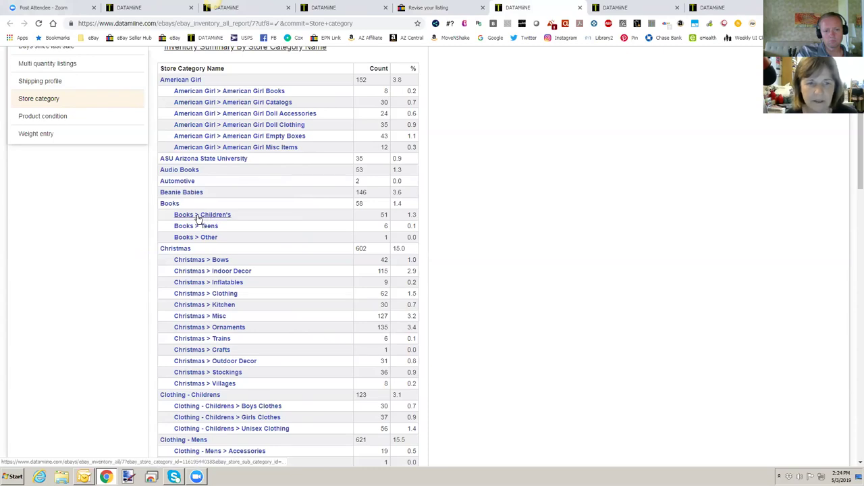
{"action": "scroll", "coordinate": [291, 219], "scroll_direction": "down", "scroll_amount": 1}
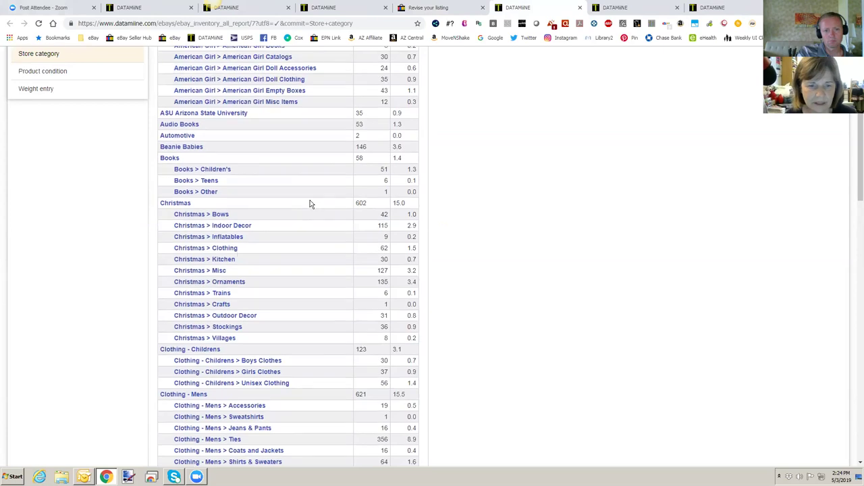
{"action": "scroll", "coordinate": [309, 203], "scroll_direction": "down", "scroll_amount": 1}
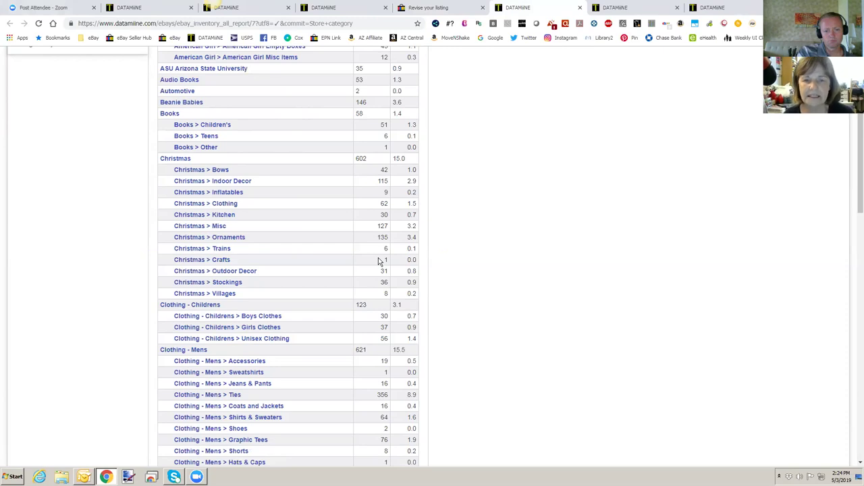
{"action": "scroll", "coordinate": [359, 261], "scroll_direction": "down", "scroll_amount": 2}
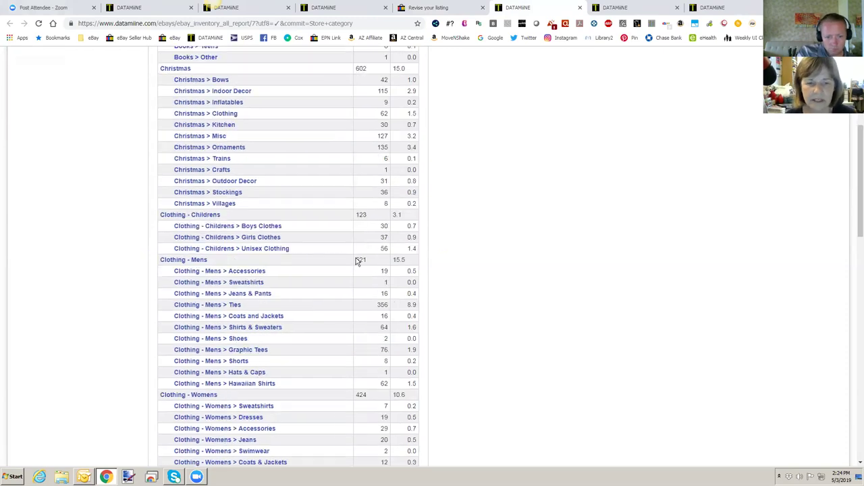
{"action": "scroll", "coordinate": [351, 262], "scroll_direction": "down", "scroll_amount": 1}
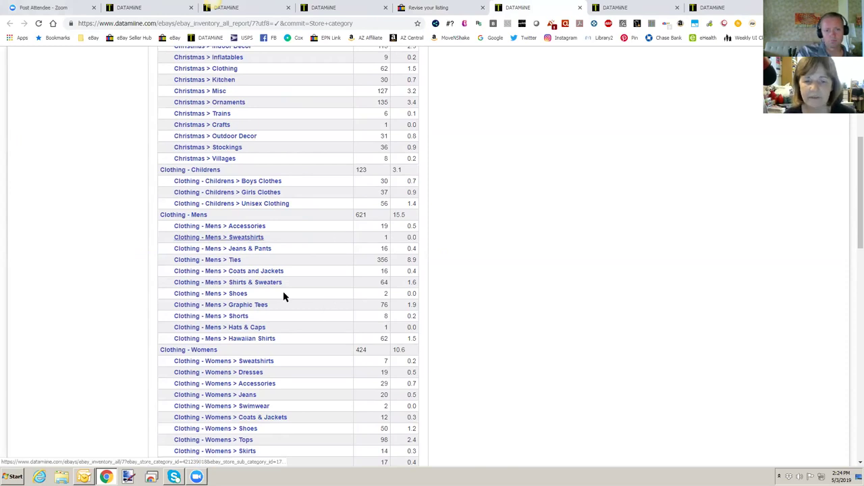
{"action": "scroll", "coordinate": [283, 297], "scroll_direction": "down", "scroll_amount": 3}
{"action": "scroll", "coordinate": [283, 297], "scroll_direction": "down", "scroll_amount": 3}
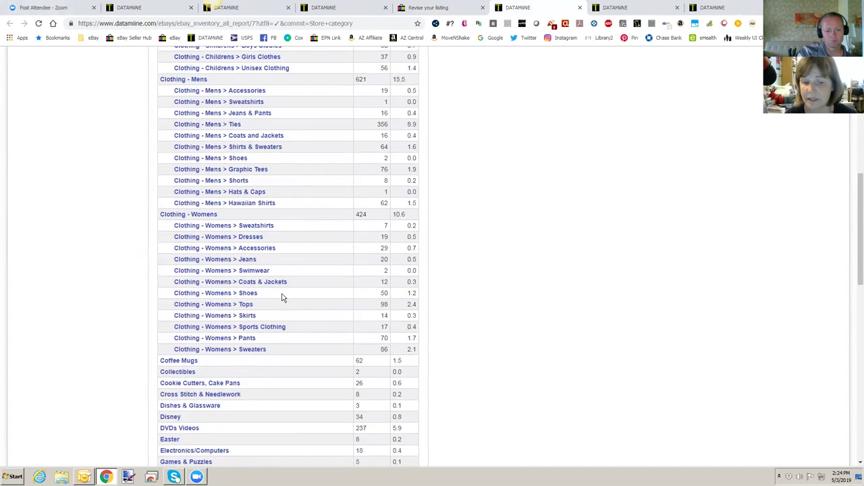
{"action": "scroll", "coordinate": [283, 297], "scroll_direction": "up", "scroll_amount": 10}
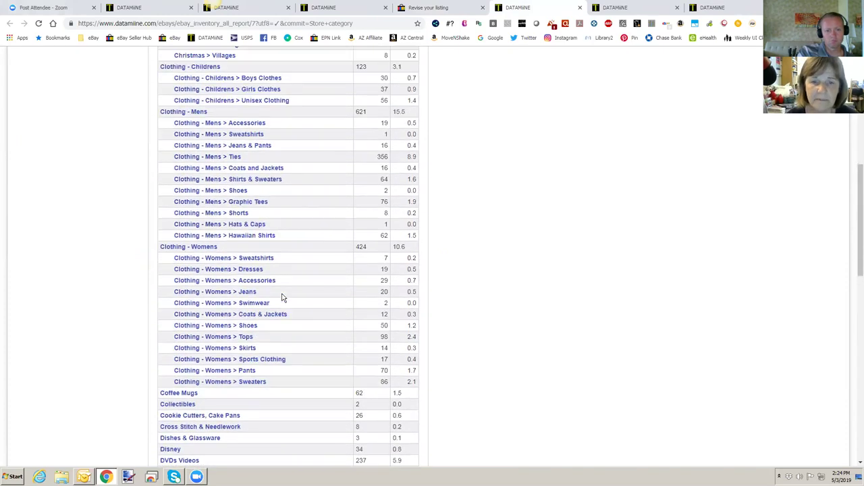
{"action": "scroll", "coordinate": [283, 297], "scroll_direction": "up", "scroll_amount": 3}
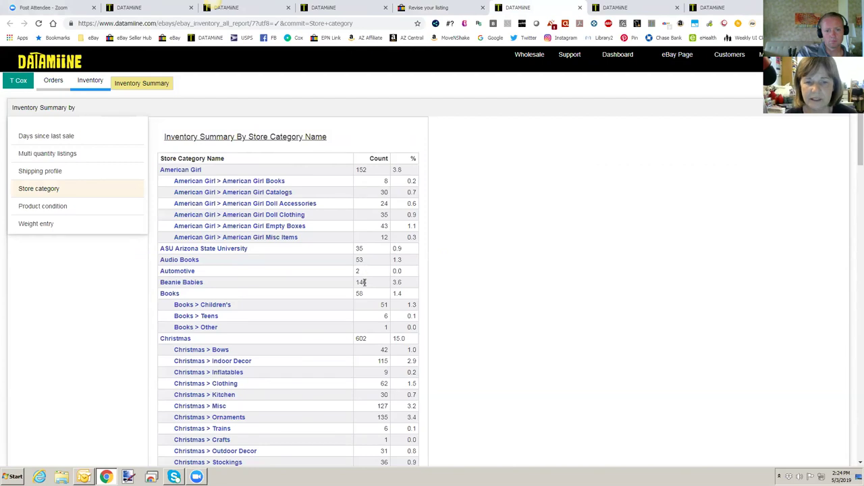
{"action": "scroll", "coordinate": [364, 282], "scroll_direction": "down", "scroll_amount": 3}
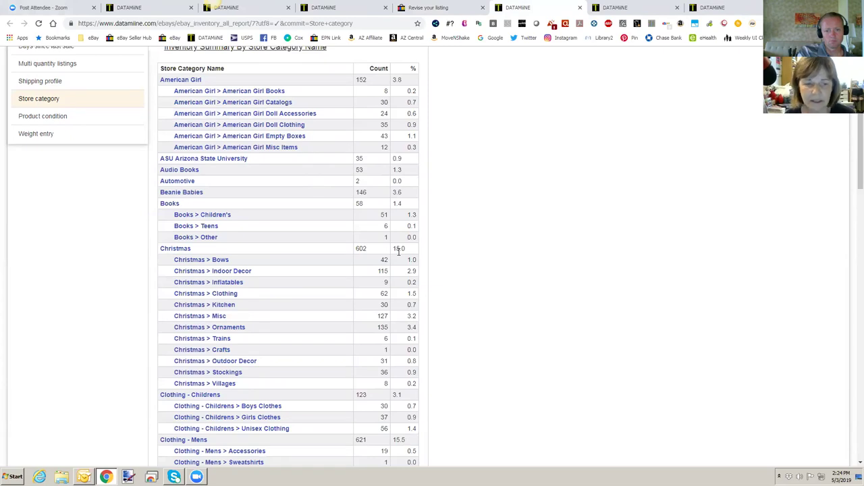
{"action": "scroll", "coordinate": [398, 253], "scroll_direction": "down", "scroll_amount": 5}
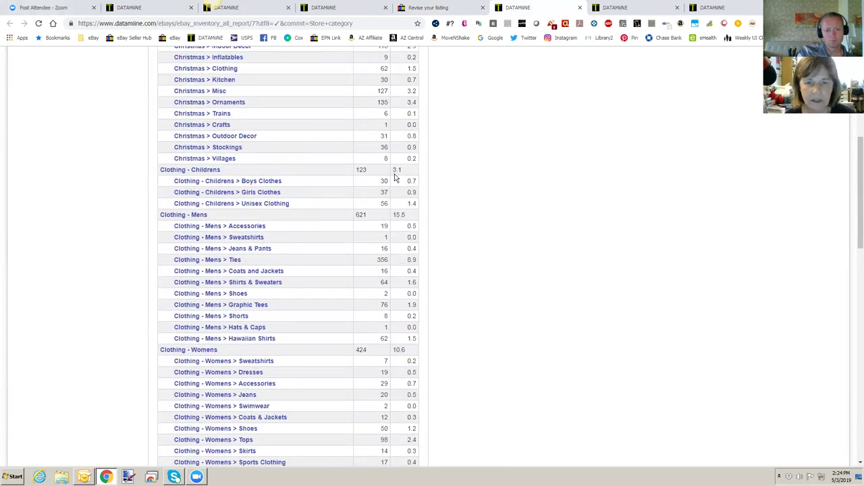
{"action": "scroll", "coordinate": [398, 349], "scroll_direction": "down", "scroll_amount": 7}
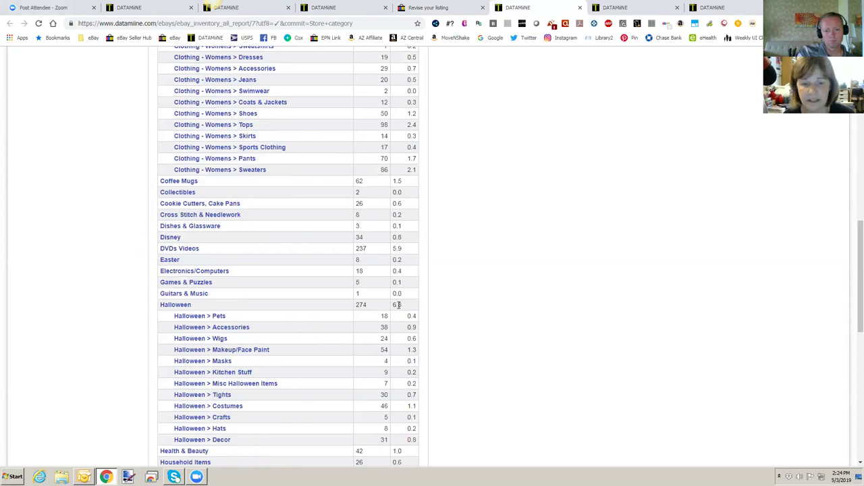
{"action": "scroll", "coordinate": [333, 327], "scroll_direction": "down", "scroll_amount": 3}
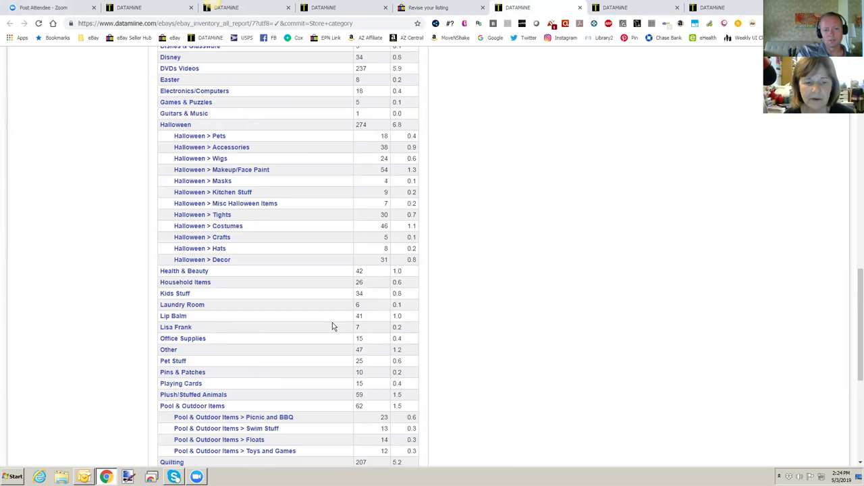
{"action": "scroll", "coordinate": [331, 324], "scroll_direction": "down", "scroll_amount": 2}
{"action": "scroll", "coordinate": [317, 323], "scroll_direction": "down", "scroll_amount": 1}
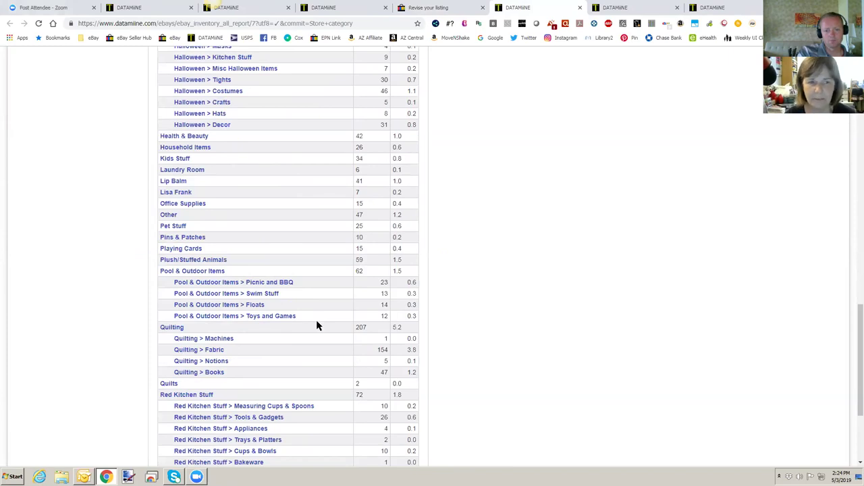
{"action": "scroll", "coordinate": [317, 326], "scroll_direction": "down", "scroll_amount": 2}
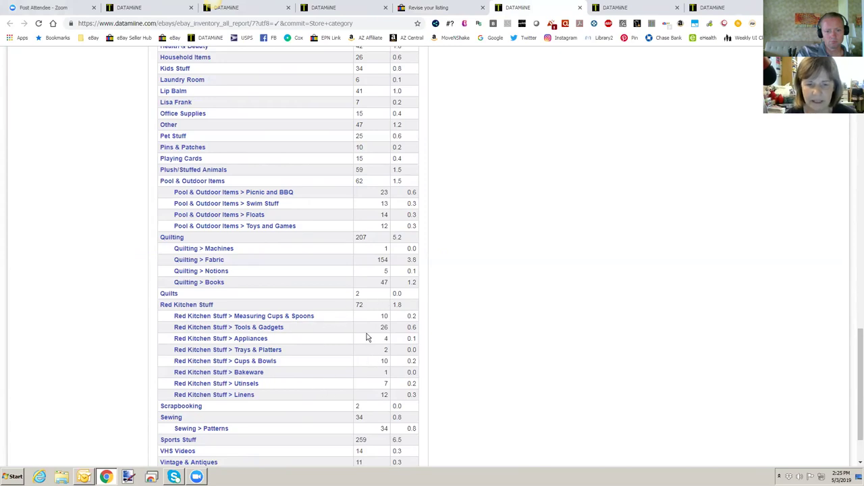
{"action": "scroll", "coordinate": [329, 336], "scroll_direction": "down", "scroll_amount": 2}
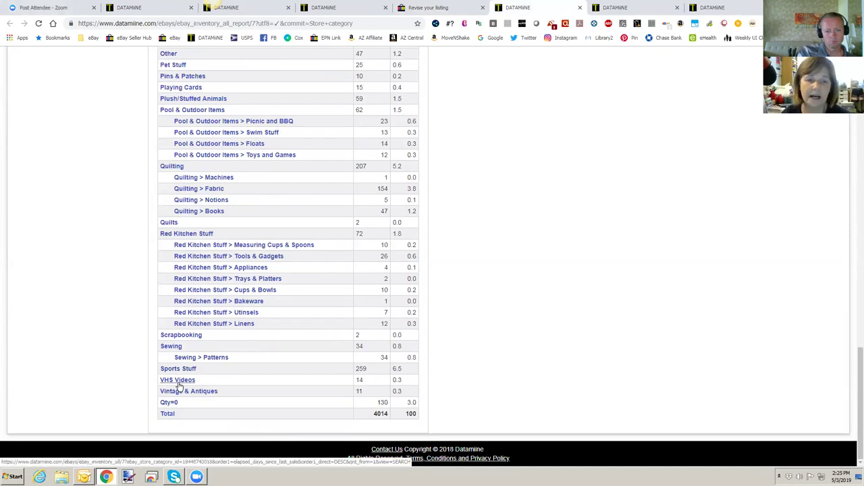
{"action": "scroll", "coordinate": [179, 385], "scroll_direction": "up", "scroll_amount": 3}
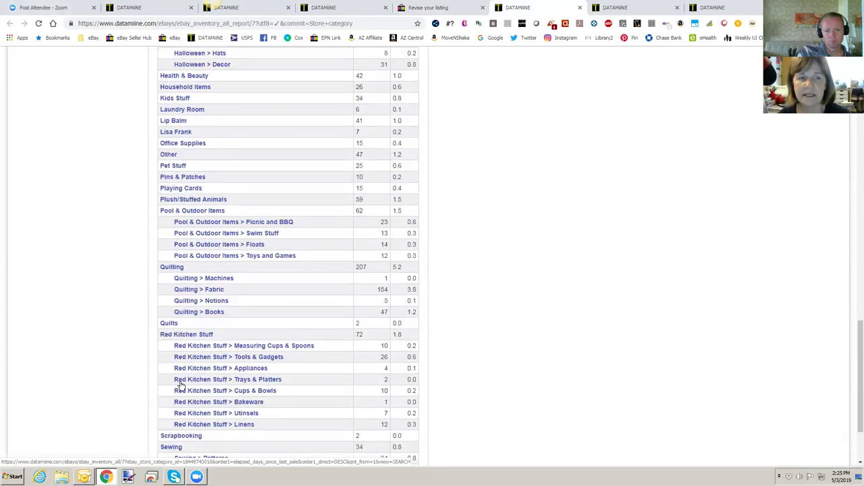
{"action": "scroll", "coordinate": [179, 386], "scroll_direction": "up", "scroll_amount": 1}
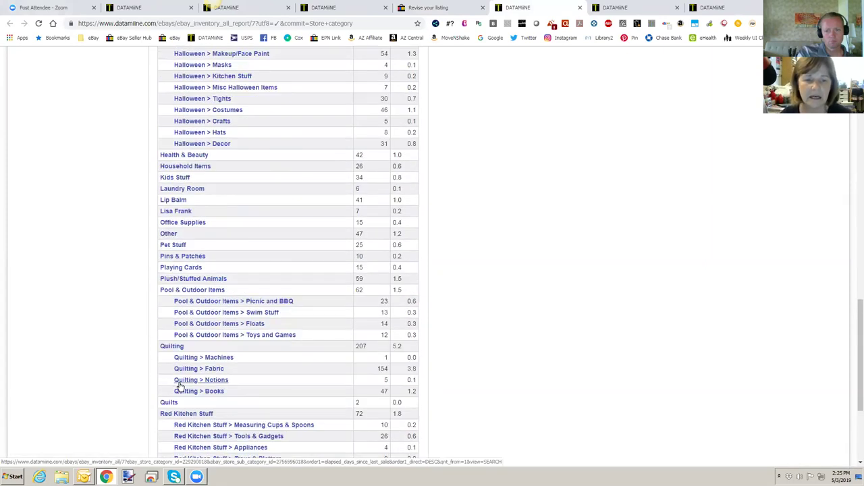
{"action": "scroll", "coordinate": [178, 385], "scroll_direction": "up", "scroll_amount": 4}
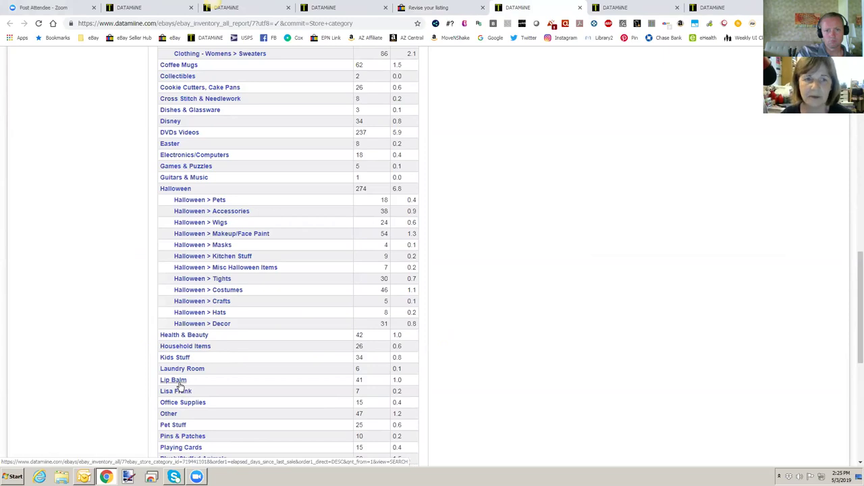
{"action": "scroll", "coordinate": [181, 386], "scroll_direction": "up", "scroll_amount": 2}
{"action": "scroll", "coordinate": [182, 387], "scroll_direction": "down", "scroll_amount": 3}
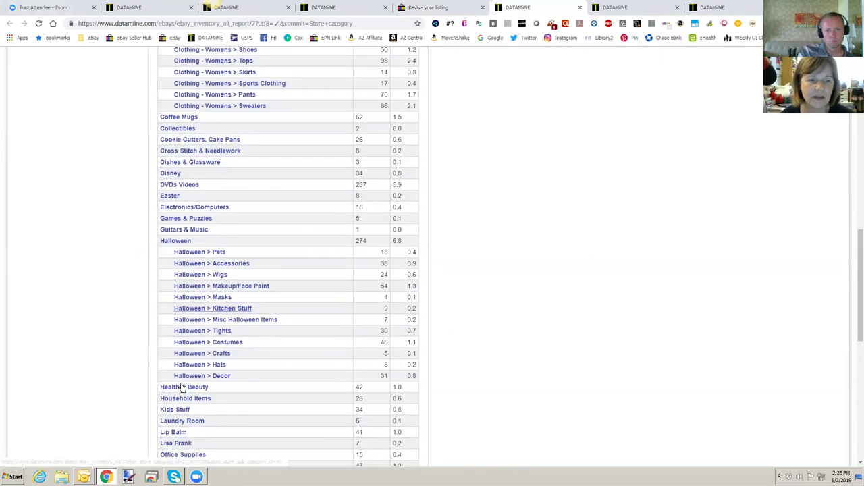
{"action": "scroll", "coordinate": [182, 387], "scroll_direction": "up", "scroll_amount": 8}
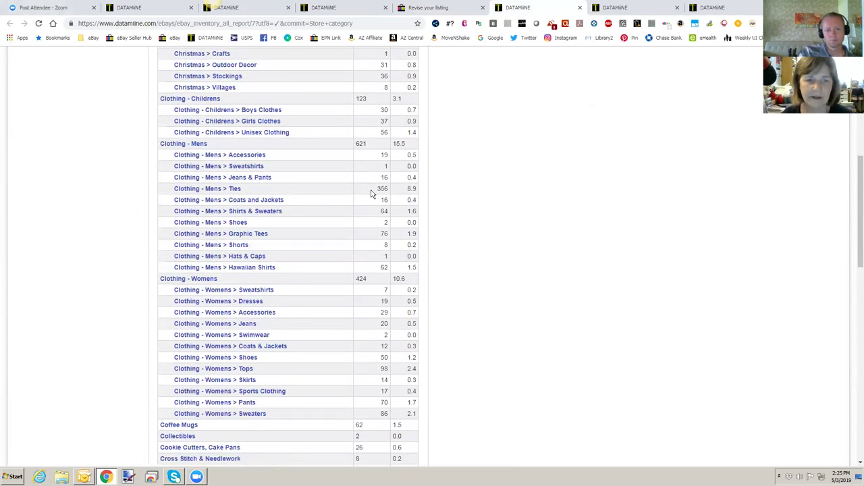
{"action": "scroll", "coordinate": [371, 193], "scroll_direction": "down", "scroll_amount": 3}
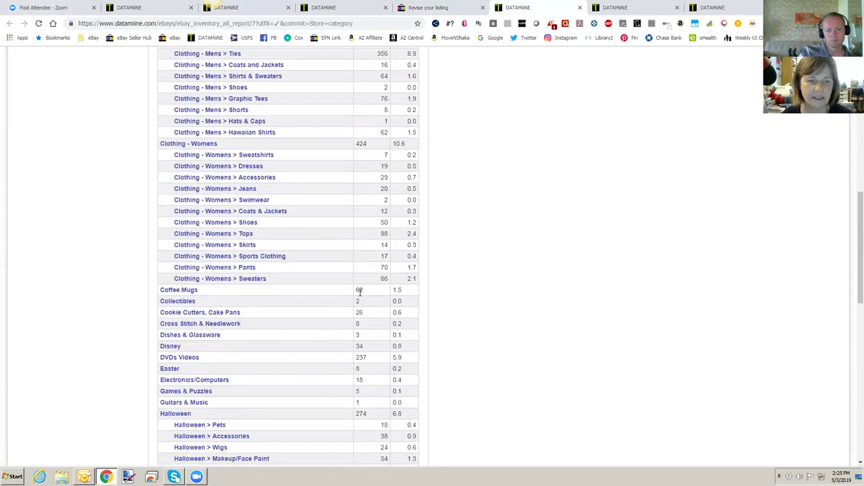
{"action": "scroll", "coordinate": [341, 304], "scroll_direction": "down", "scroll_amount": 4}
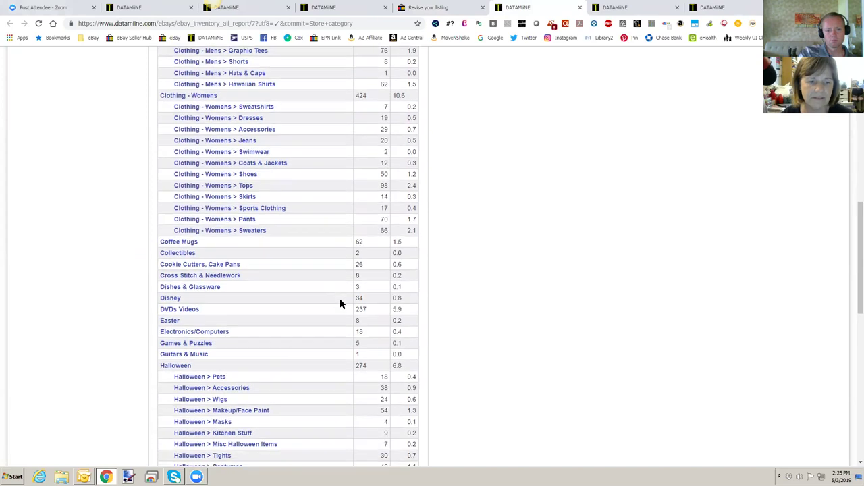
{"action": "scroll", "coordinate": [341, 303], "scroll_direction": "up", "scroll_amount": 5}
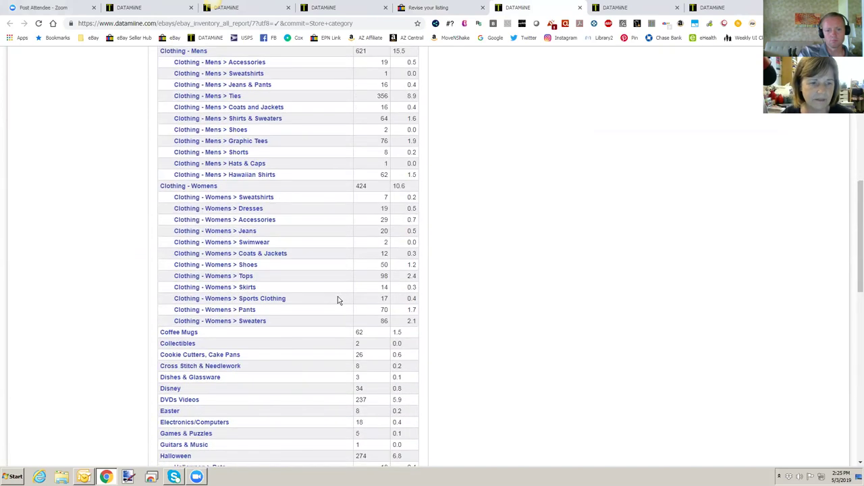
{"action": "scroll", "coordinate": [338, 297], "scroll_direction": "down", "scroll_amount": 3}
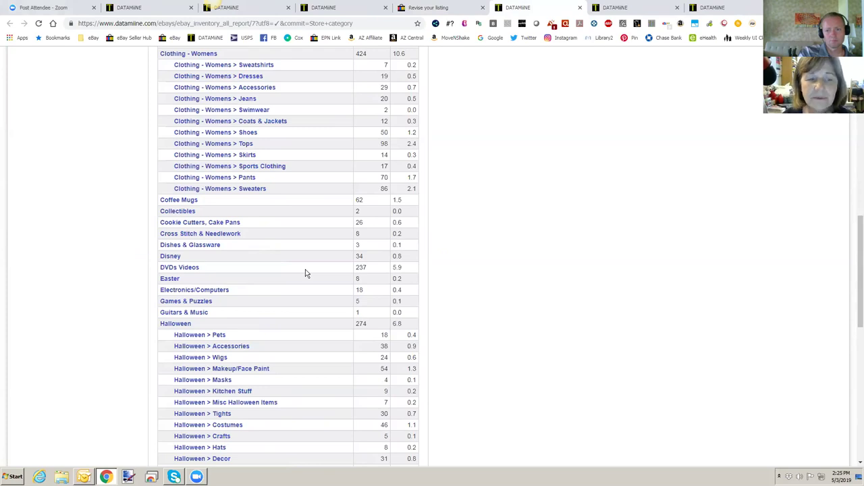
{"action": "scroll", "coordinate": [305, 273], "scroll_direction": "down", "scroll_amount": 5}
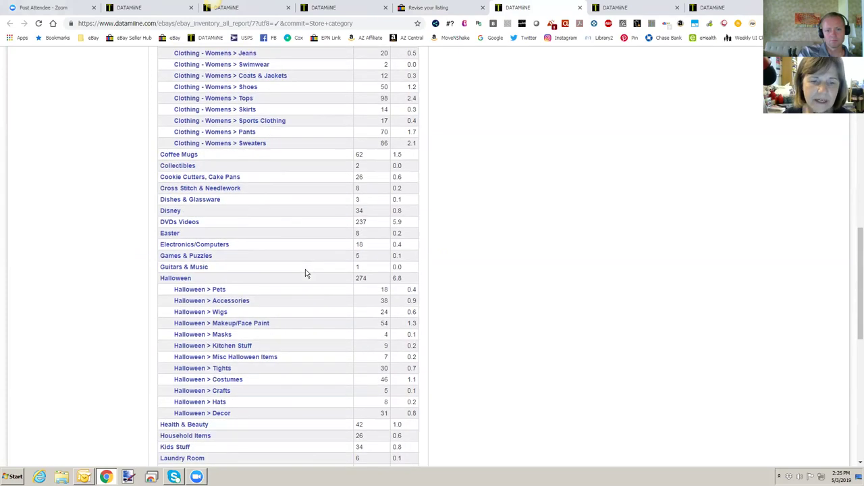
{"action": "scroll", "coordinate": [305, 273], "scroll_direction": "down", "scroll_amount": 3}
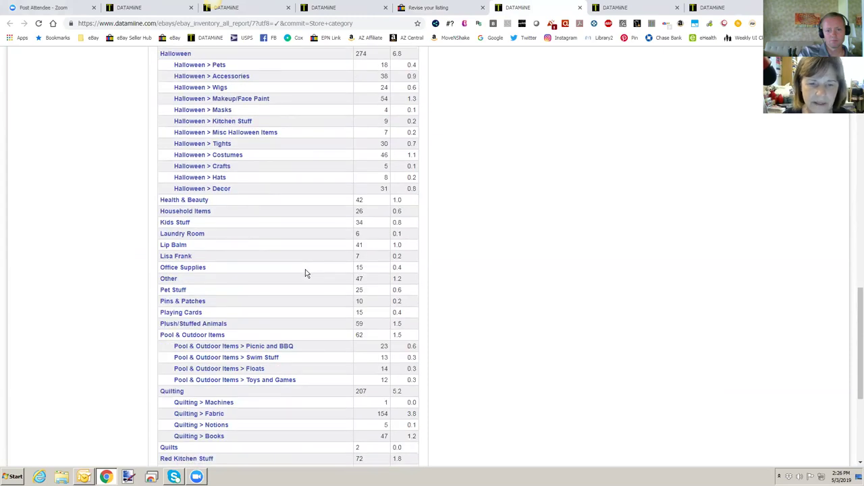
{"action": "scroll", "coordinate": [306, 273], "scroll_direction": "up", "scroll_amount": 5}
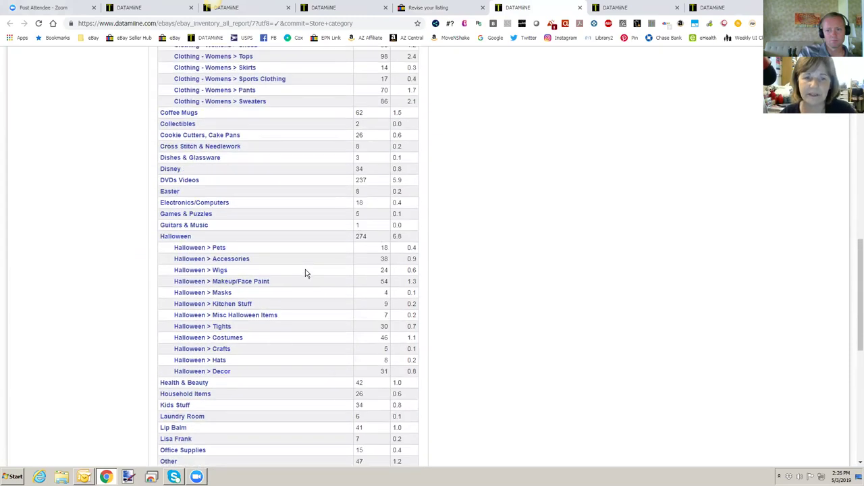
{"action": "scroll", "coordinate": [306, 273], "scroll_direction": "up", "scroll_amount": 15}
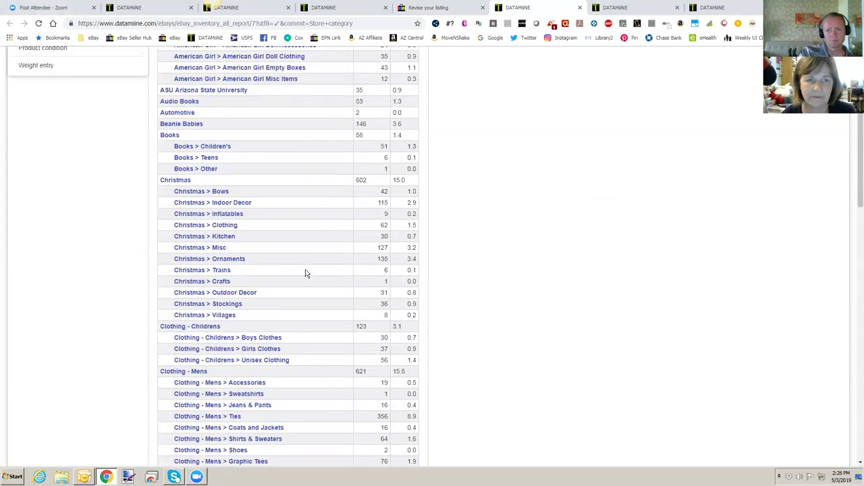
{"action": "scroll", "coordinate": [305, 272], "scroll_direction": "up", "scroll_amount": 5}
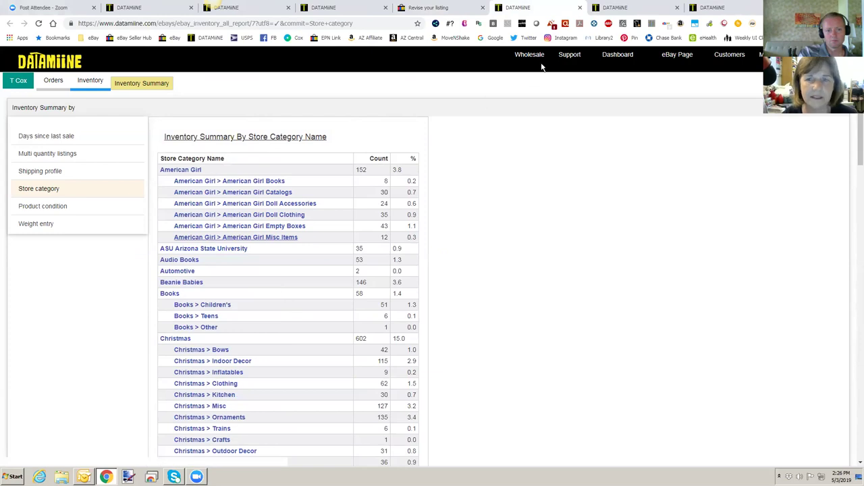
Step: Switch to the Inventory Summary By Conditions tab (1190 New, 833 Pre-owned)
{"action": "left_click", "coordinate": [623, 13]}
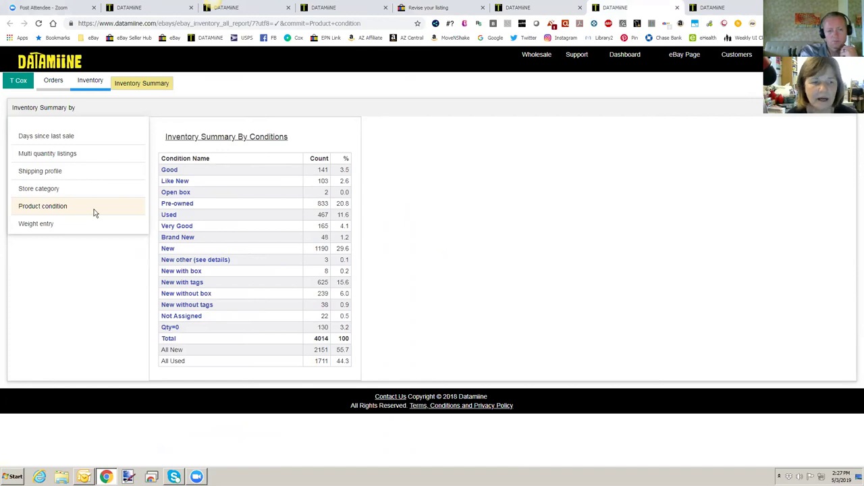
Step: Show the summary by weight entry and list the 1757 listings with no weight
{"action": "left_click", "coordinate": [41, 225]}
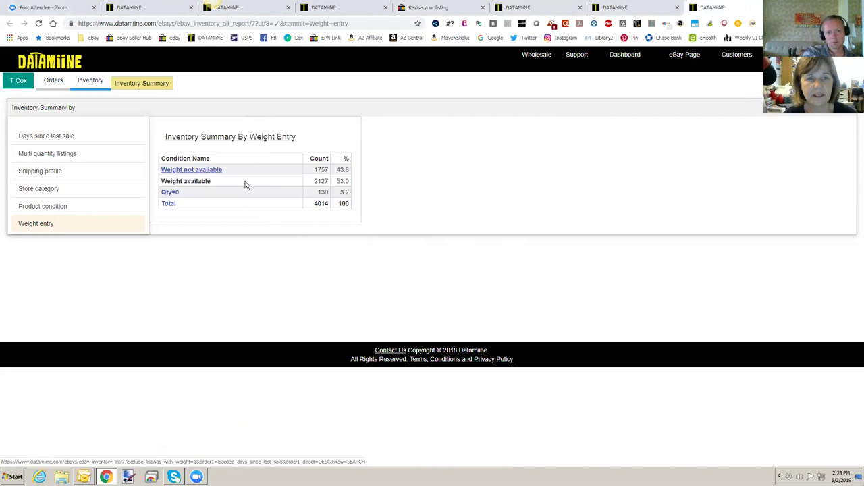
{"action": "left_click", "coordinate": [274, 192]}
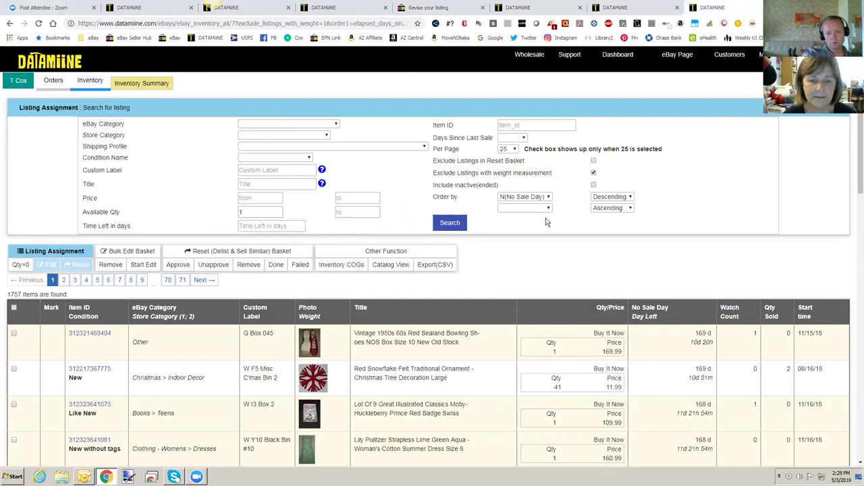
Step: Stop excluding listings with weight measurements and rerun the search, showing 3884 items
{"action": "scroll", "coordinate": [546, 222], "scroll_direction": "down", "scroll_amount": 2}
{"action": "scroll", "coordinate": [325, 328], "scroll_direction": "up", "scroll_amount": 1}
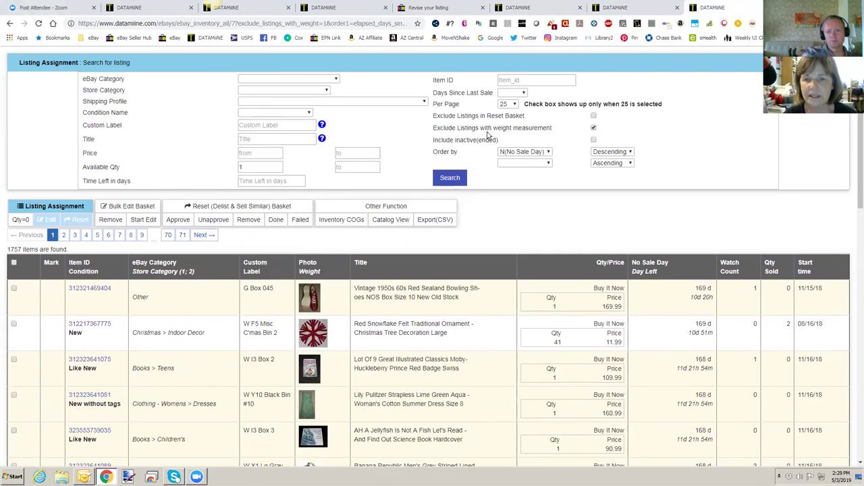
{"action": "left_click", "coordinate": [594, 128]}
{"action": "left_click", "coordinate": [450, 177]}
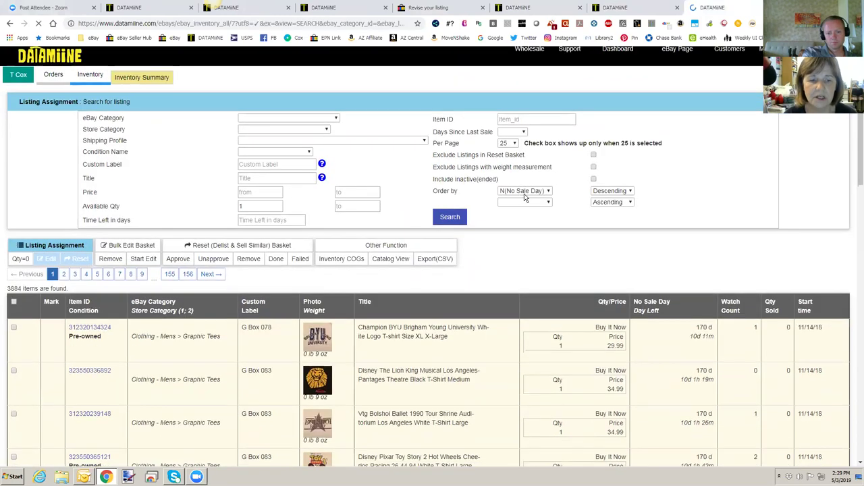
{"action": "scroll", "coordinate": [524, 197], "scroll_direction": "down", "scroll_amount": 2}
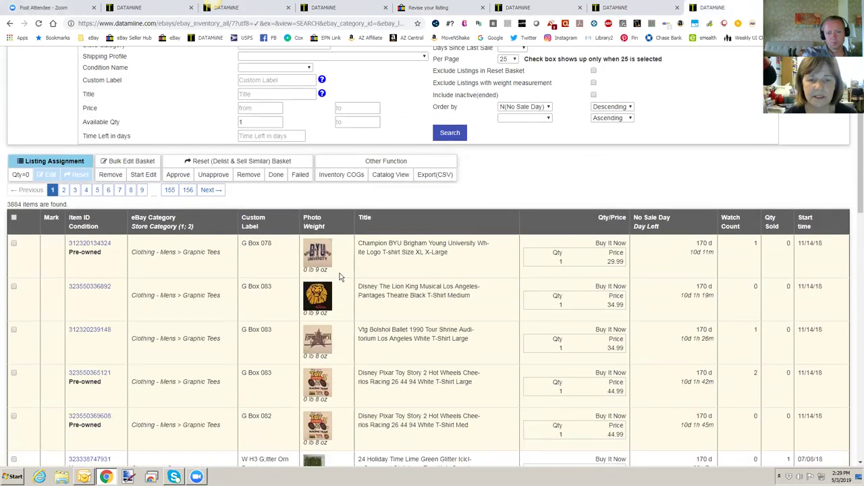
{"action": "scroll", "coordinate": [339, 354], "scroll_direction": "down", "scroll_amount": 1}
{"action": "scroll", "coordinate": [339, 354], "scroll_direction": "down", "scroll_amount": 1}
{"action": "scroll", "coordinate": [336, 350], "scroll_direction": "up", "scroll_amount": 2}
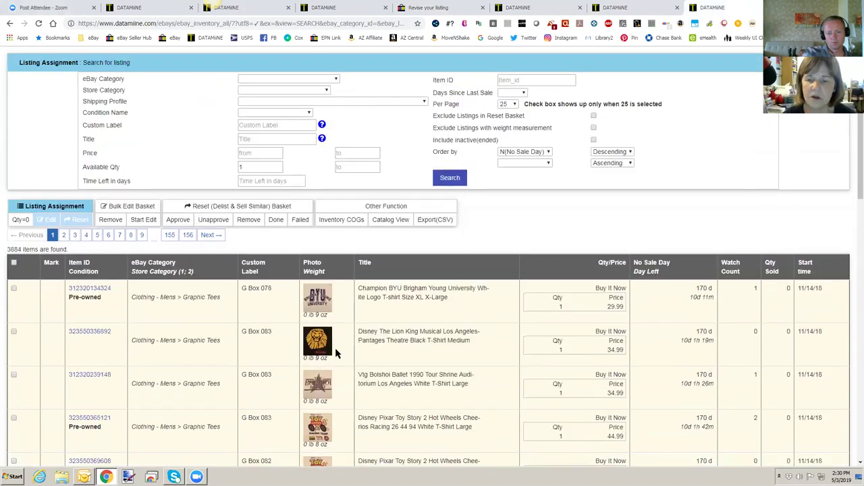
{"action": "scroll", "coordinate": [335, 348], "scroll_direction": "up", "scroll_amount": 1}
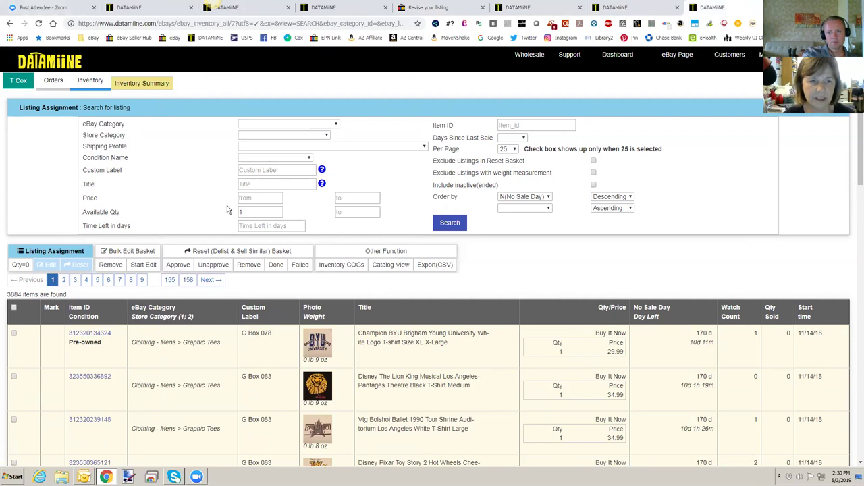
{"action": "left_click", "coordinate": [248, 171]}
Step: Filter by custom label W, ordered by Custom Label ascending, returning 2449 items
{"action": "type", "text": "W"}
{"action": "left_click", "coordinate": [407, 187]}
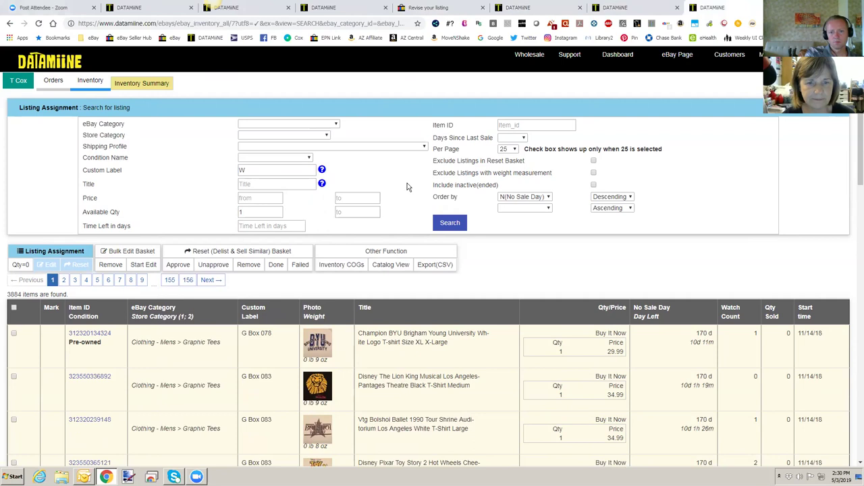
{"action": "left_click", "coordinate": [546, 197]}
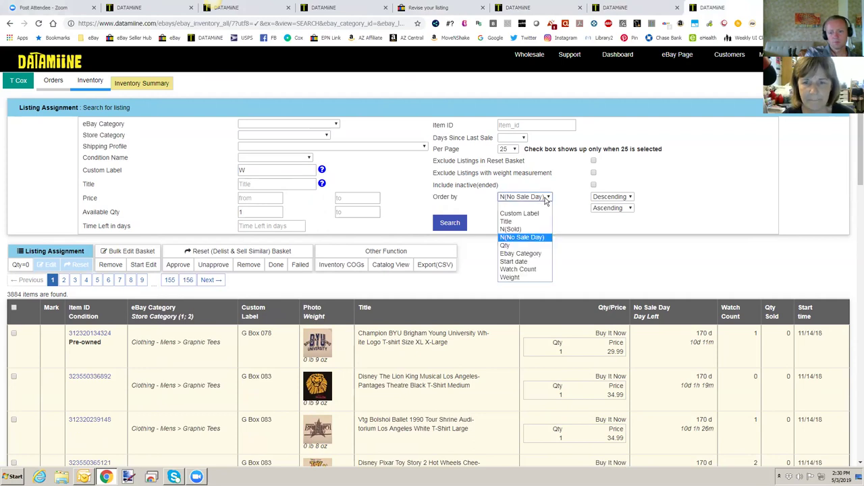
{"action": "left_click", "coordinate": [534, 214]}
{"action": "left_click", "coordinate": [601, 198]}
{"action": "left_click", "coordinate": [598, 206]}
{"action": "left_click", "coordinate": [449, 223]}
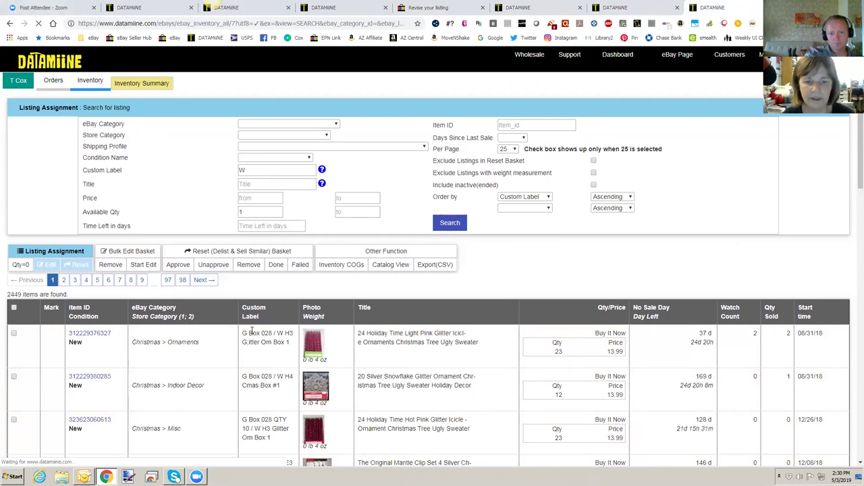
{"action": "scroll", "coordinate": [252, 336], "scroll_direction": "down", "scroll_amount": 1}
{"action": "scroll", "coordinate": [252, 336], "scroll_direction": "down", "scroll_amount": 15}
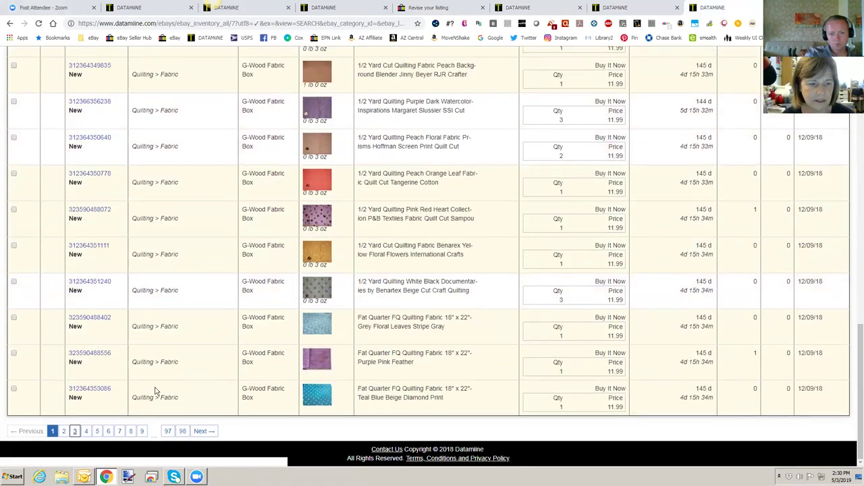
Step: Go to page 3 of the W results and browse the W C4 Summer Bin pool items
{"action": "left_click", "coordinate": [75, 431]}
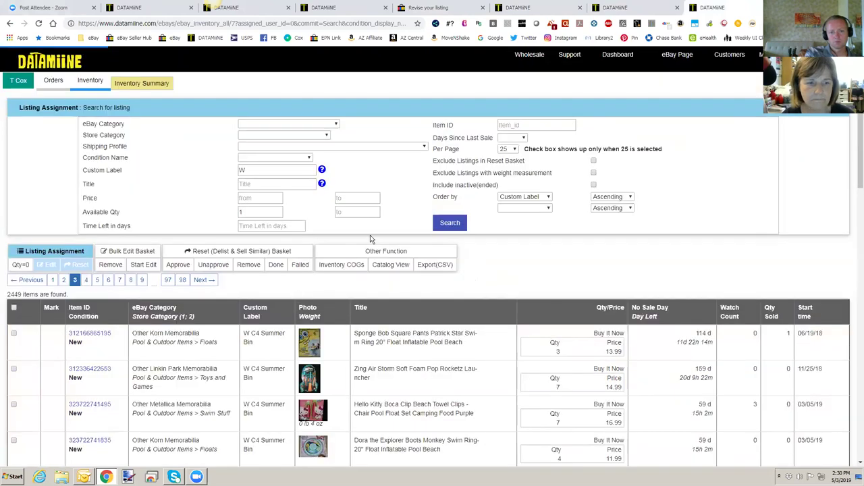
{"action": "scroll", "coordinate": [267, 244], "scroll_direction": "down", "scroll_amount": 2}
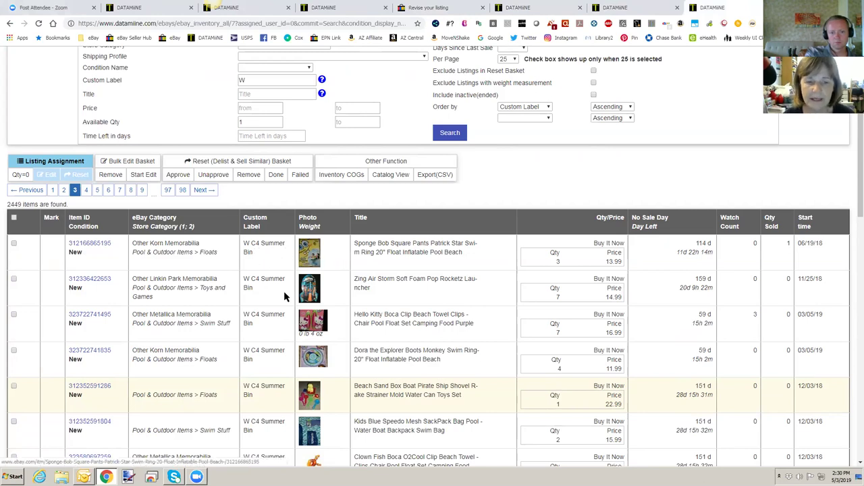
{"action": "scroll", "coordinate": [300, 297], "scroll_direction": "down", "scroll_amount": 1}
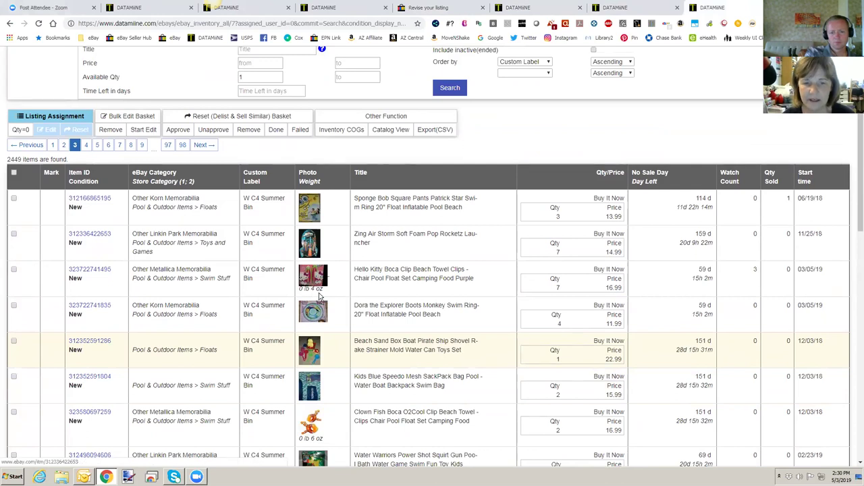
{"action": "scroll", "coordinate": [344, 303], "scroll_direction": "down", "scroll_amount": 2}
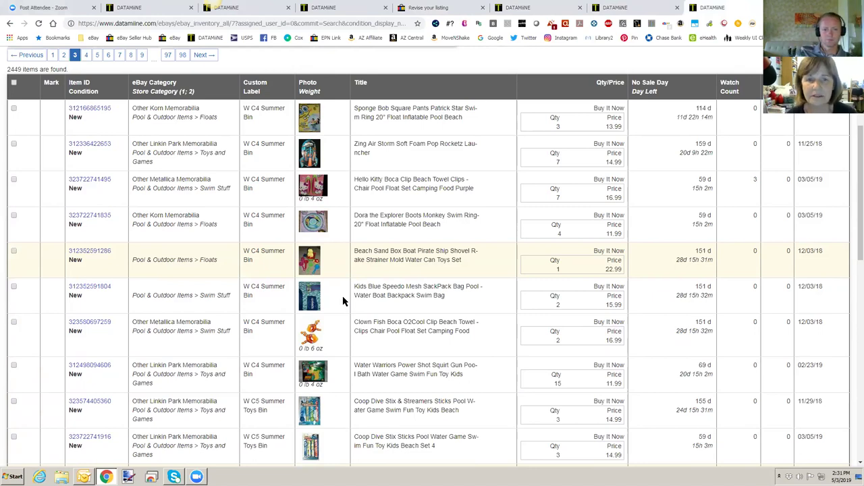
{"action": "scroll", "coordinate": [343, 301], "scroll_direction": "up", "scroll_amount": 3}
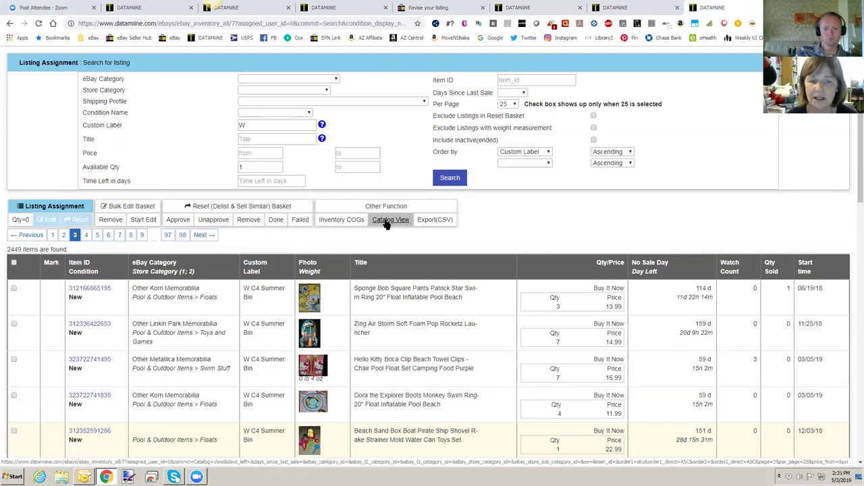
Step: View page 3 as a photo catalog, browsing down to the W D1 and W D2 Red Kitchen items
{"action": "left_click", "coordinate": [387, 221]}
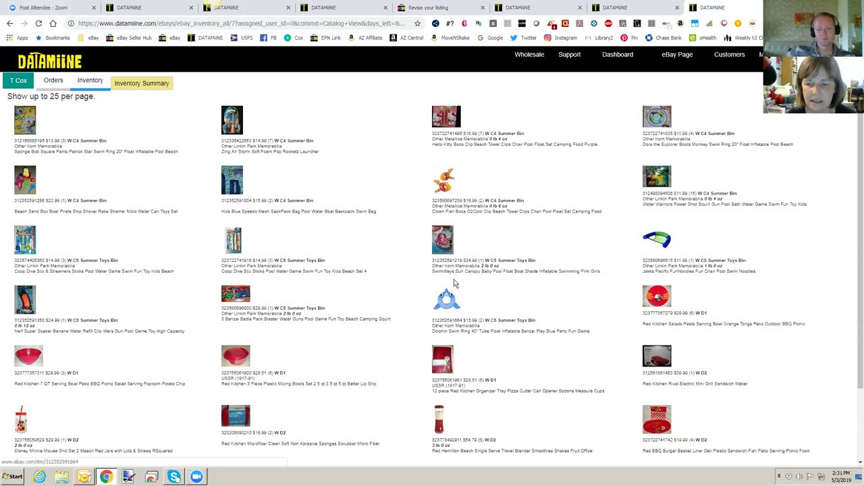
{"action": "scroll", "coordinate": [461, 303], "scroll_direction": "down", "scroll_amount": 3}
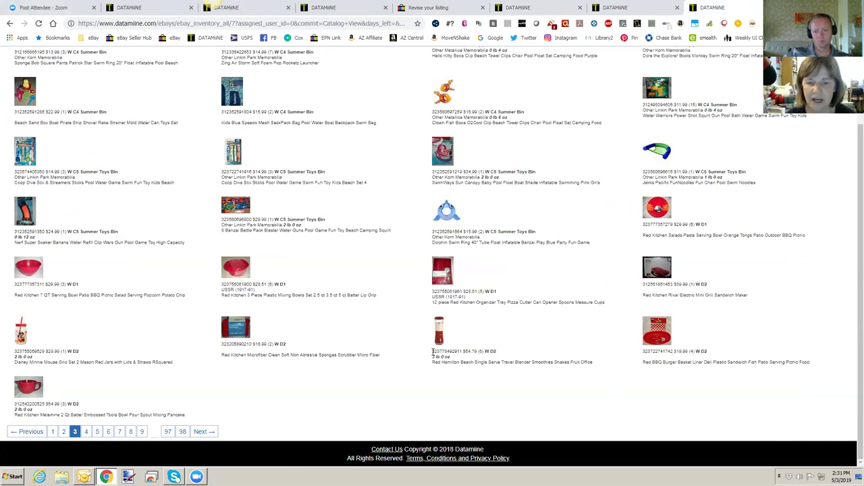
{"action": "scroll", "coordinate": [520, 336], "scroll_direction": "up", "scroll_amount": 3}
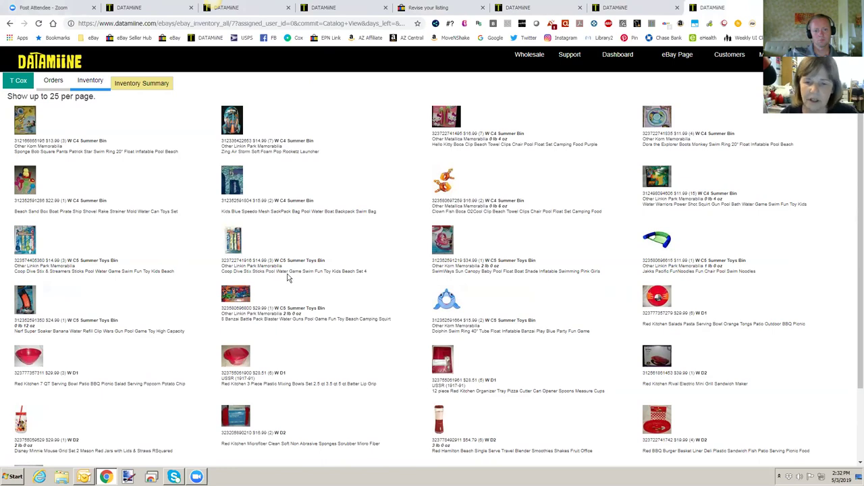
Step: Return to the Days Since Last Sale summary, showing 872 listings at 0-30 days
{"action": "left_click", "coordinate": [9, 25]}
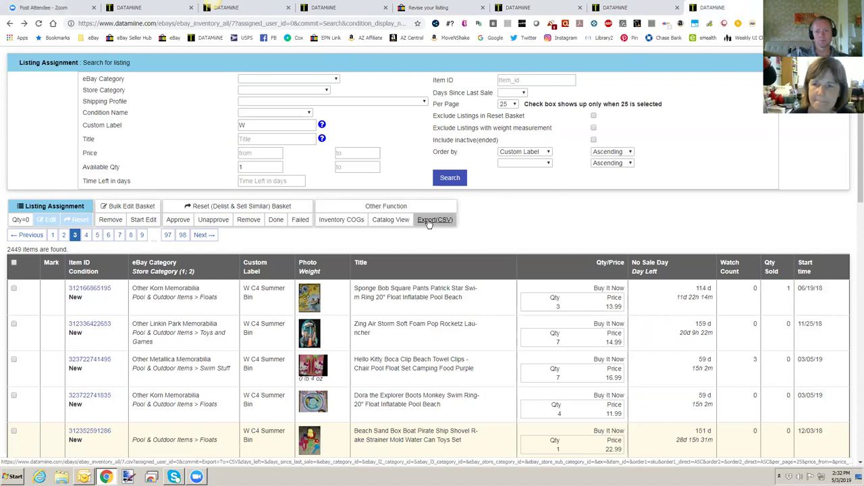
{"action": "scroll", "coordinate": [323, 200], "scroll_direction": "up", "scroll_amount": 1}
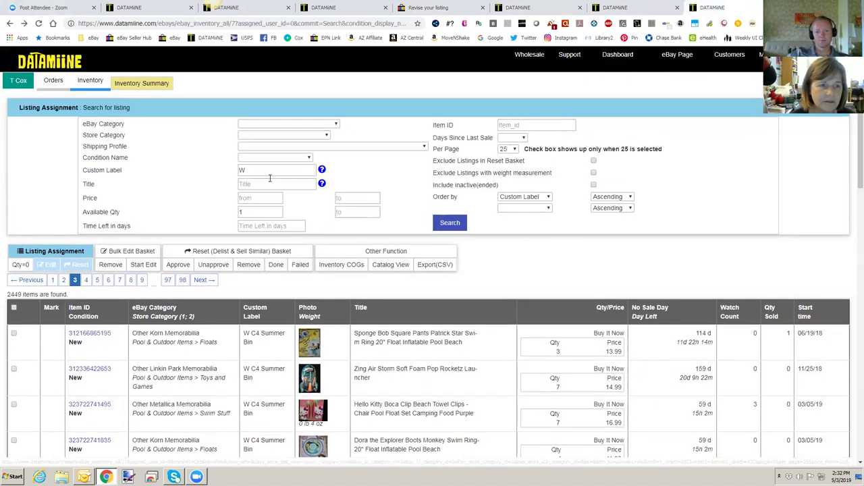
{"action": "left_click", "coordinate": [137, 8]}
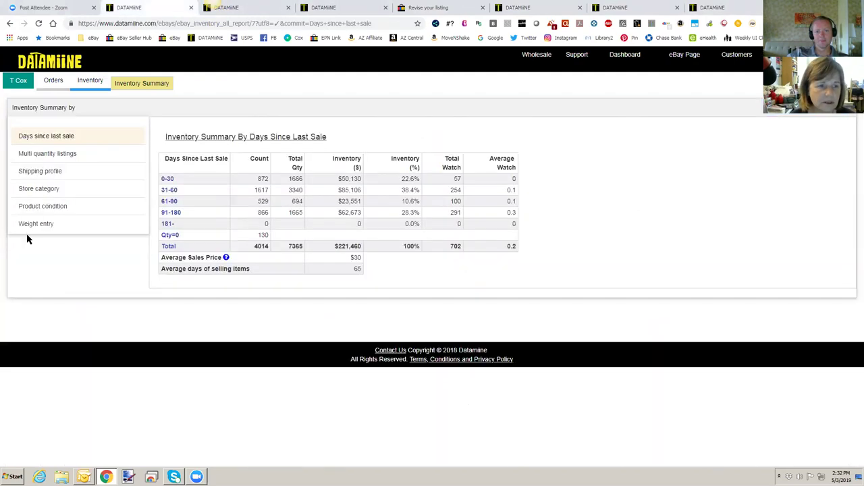